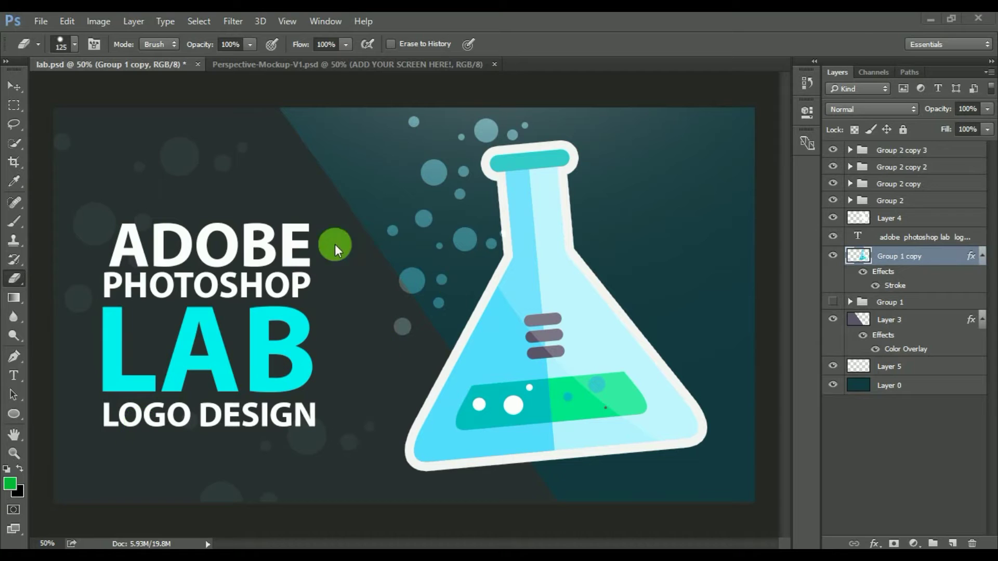
# Step: Create a new 640×1136 px document at 300 ppi
pyautogui.click(49, 25)
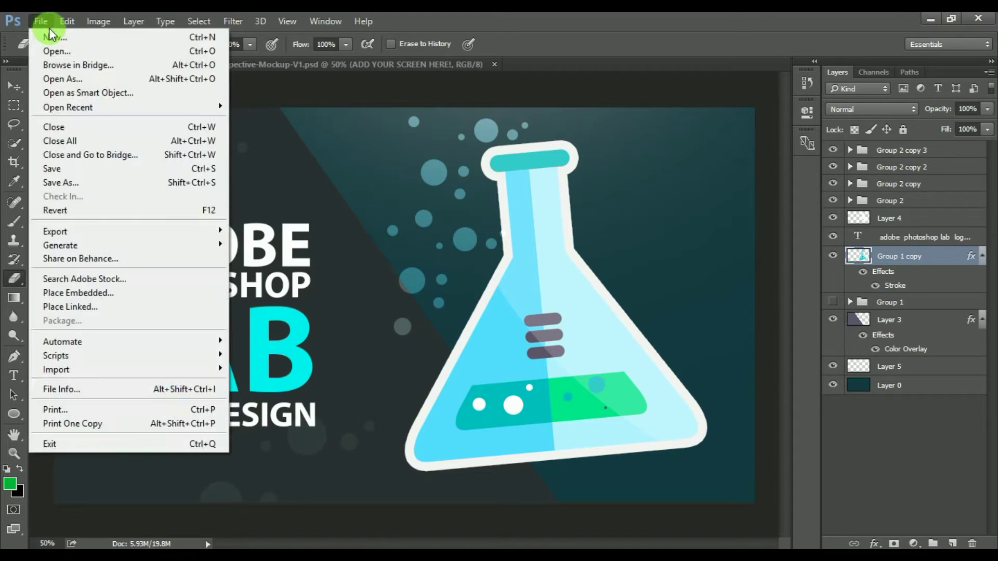
pyautogui.click(49, 26)
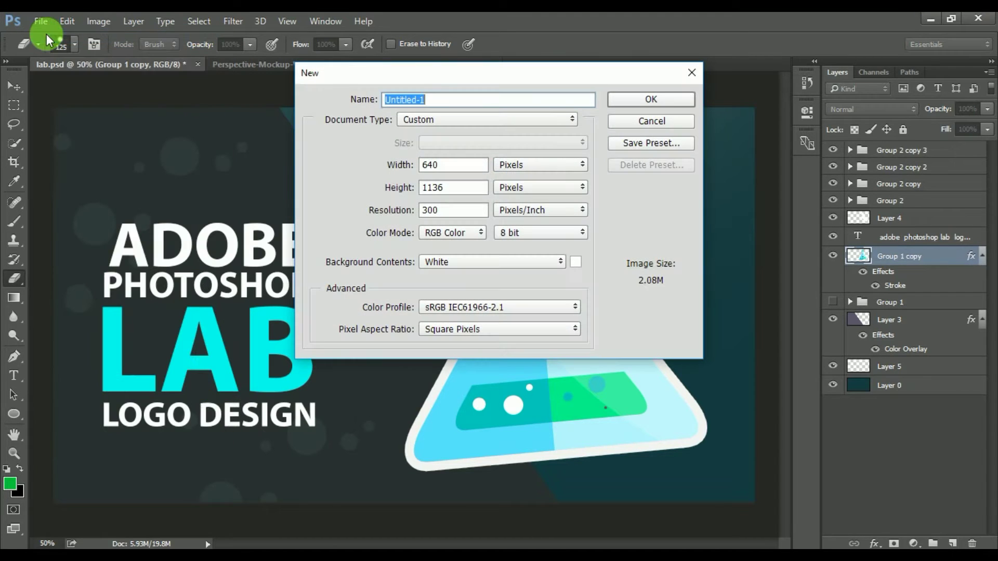
pyautogui.click(450, 171)
pyautogui.doubleClick(450, 171)
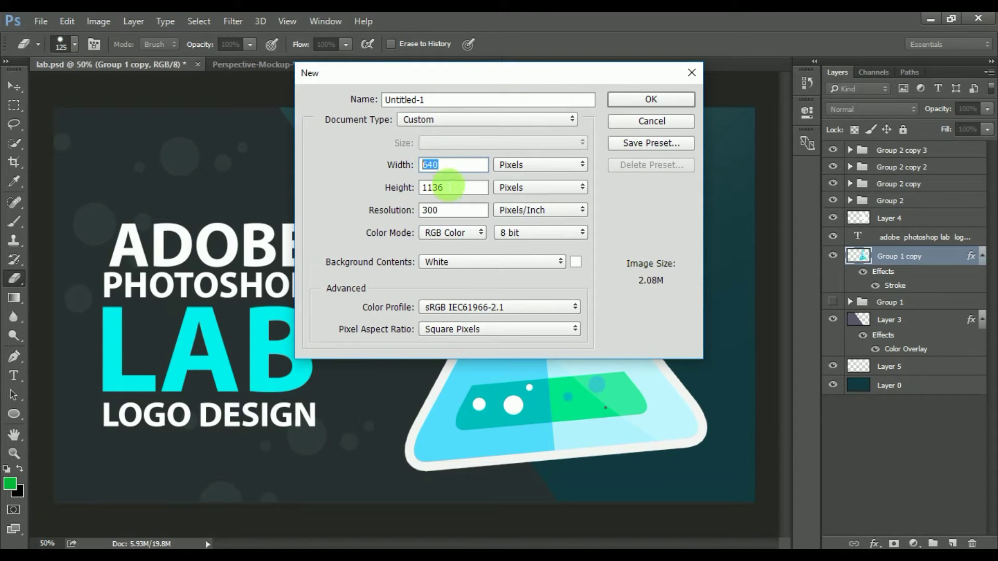
pyautogui.click(399, 188)
pyautogui.click(397, 211)
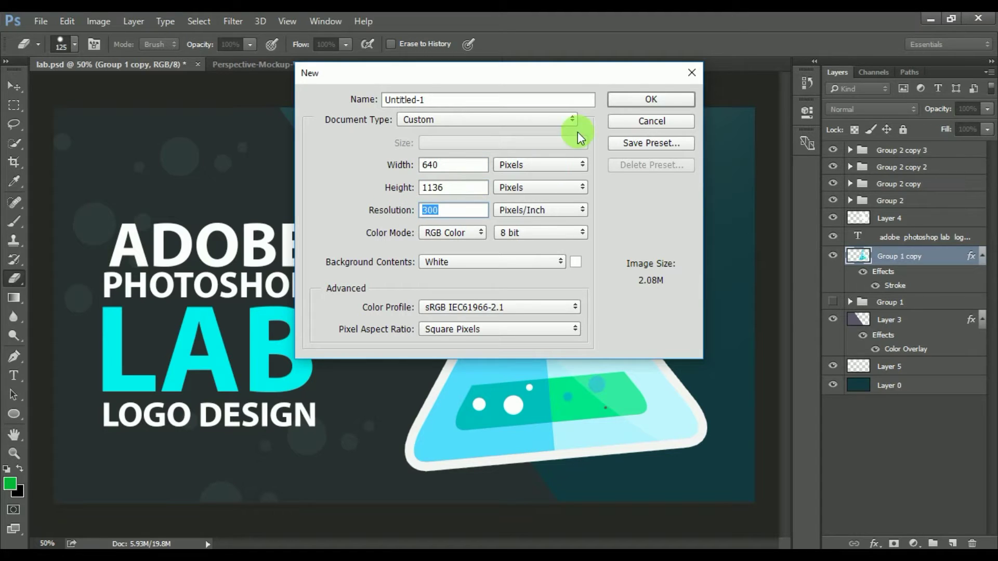
pyautogui.click(616, 102)
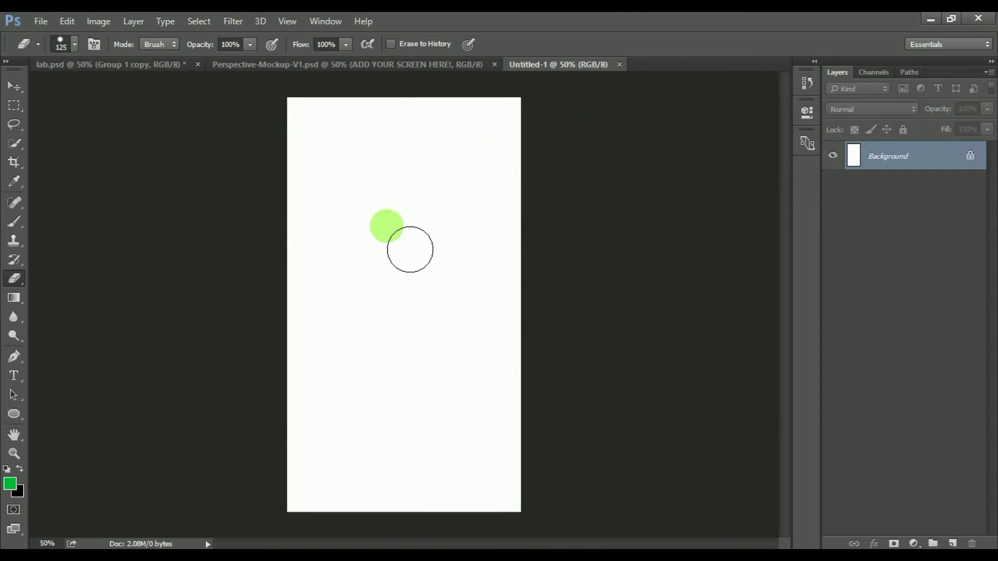
# Step: Set the foreground colour to 283030, sampled from the lab.psd logo background
pyautogui.click(183, 67)
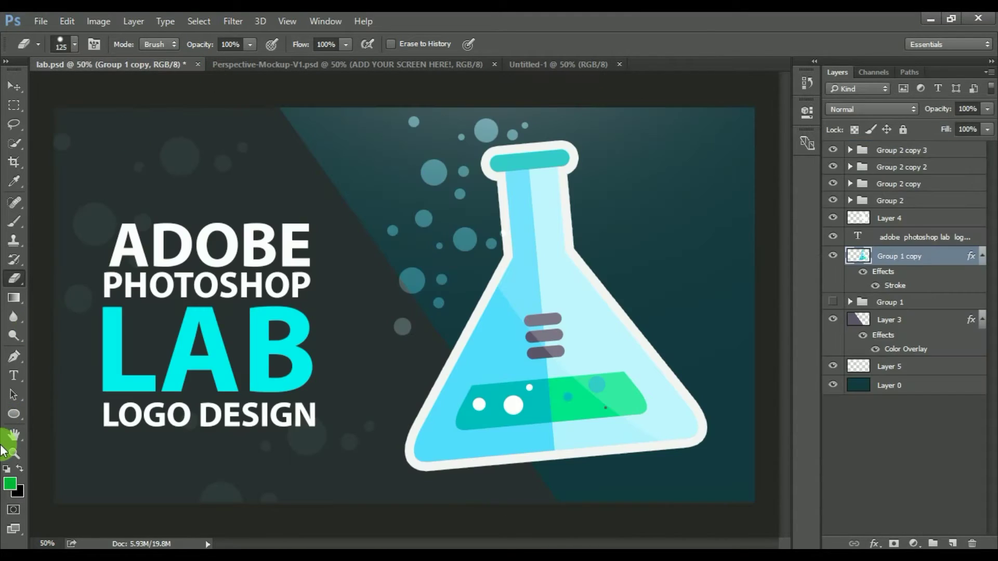
pyautogui.click(10, 489)
pyautogui.click(85, 475)
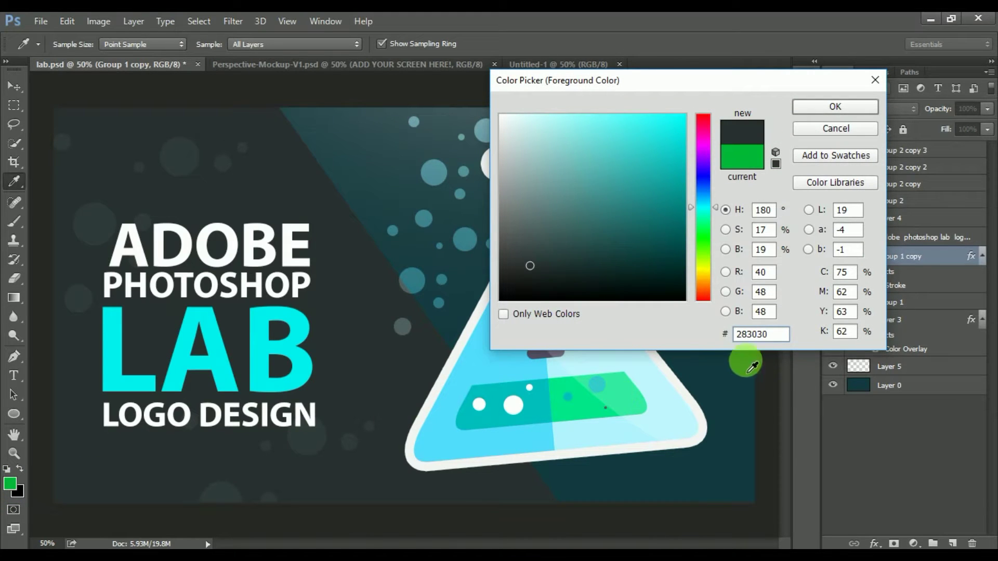
pyautogui.moveTo(775, 339); pyautogui.dragTo(708, 342)
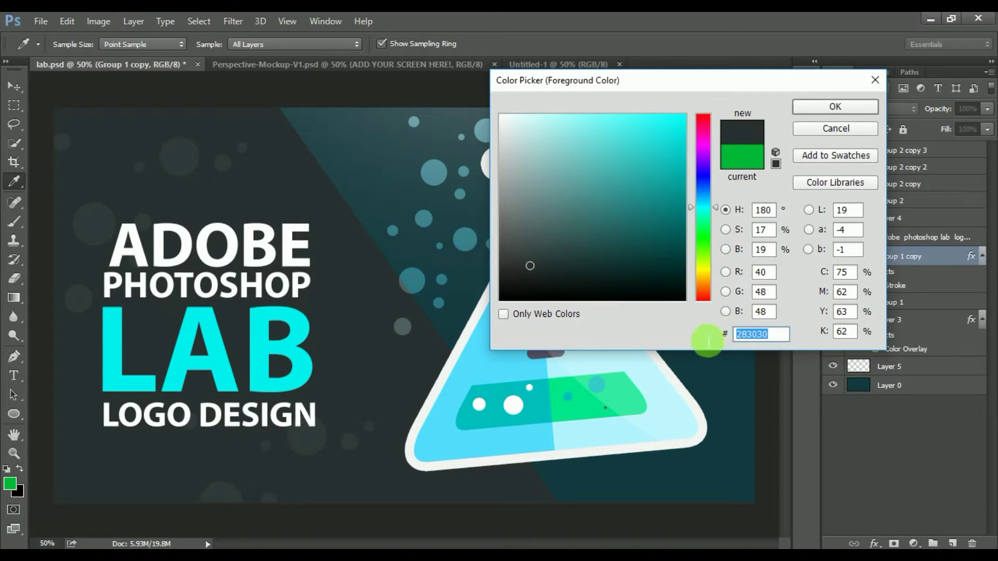
pyautogui.click(831, 104)
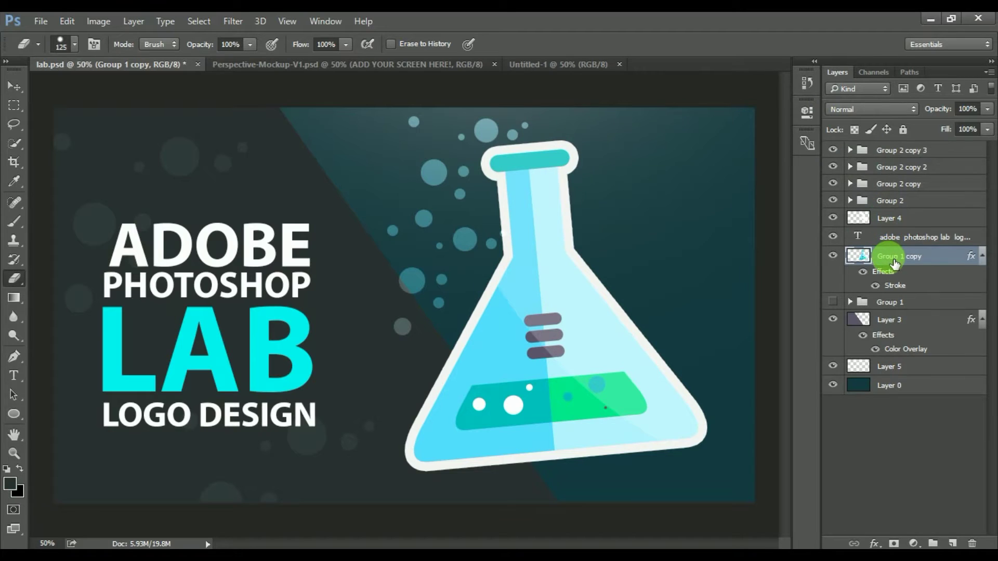
pyautogui.click(14, 86)
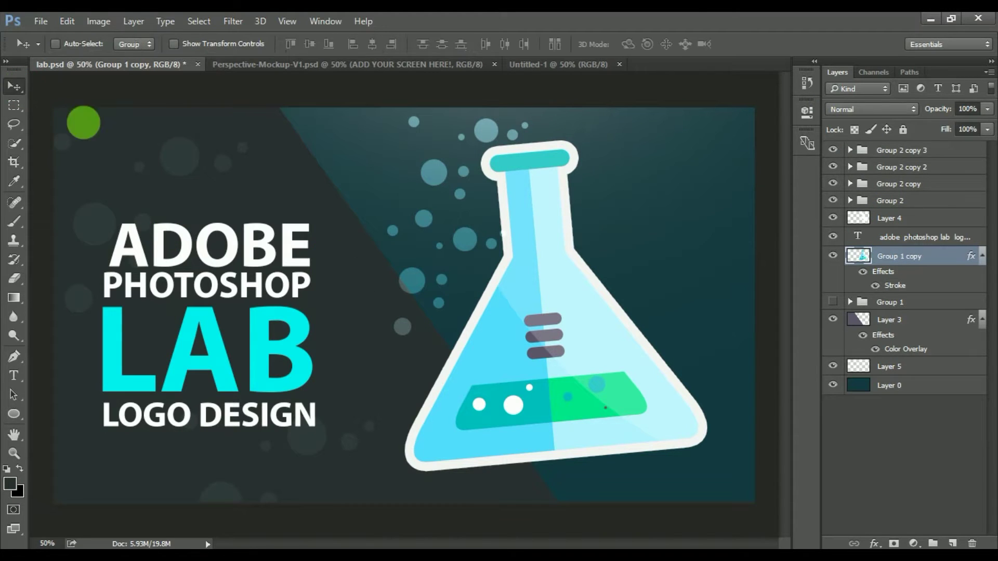
# Step: Place the flask logo at about a third size, tilted near the top, and unlock Background
pyautogui.moveTo(498, 288)
pyautogui.mouseDown()
pyautogui.moveTo(568, 67)
pyautogui.moveTo(406, 164)
pyautogui.moveTo(383, 235)
pyautogui.mouseUp()
pyautogui.hotkey('ctrl', 't')
pyautogui.moveTo(273, 91); pyautogui.dragTo(368, 196)
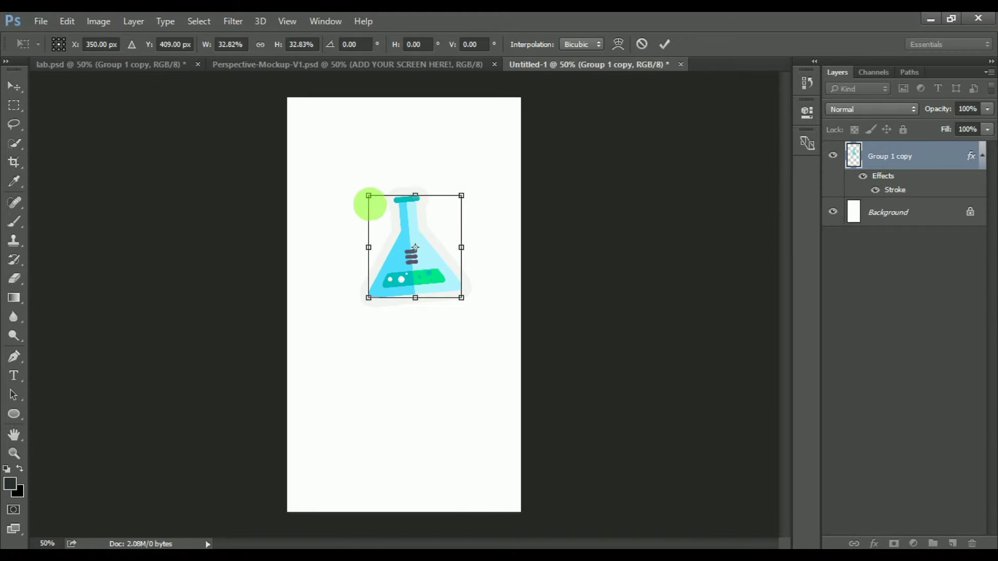
pyautogui.moveTo(385, 231); pyautogui.dragTo(374, 196)
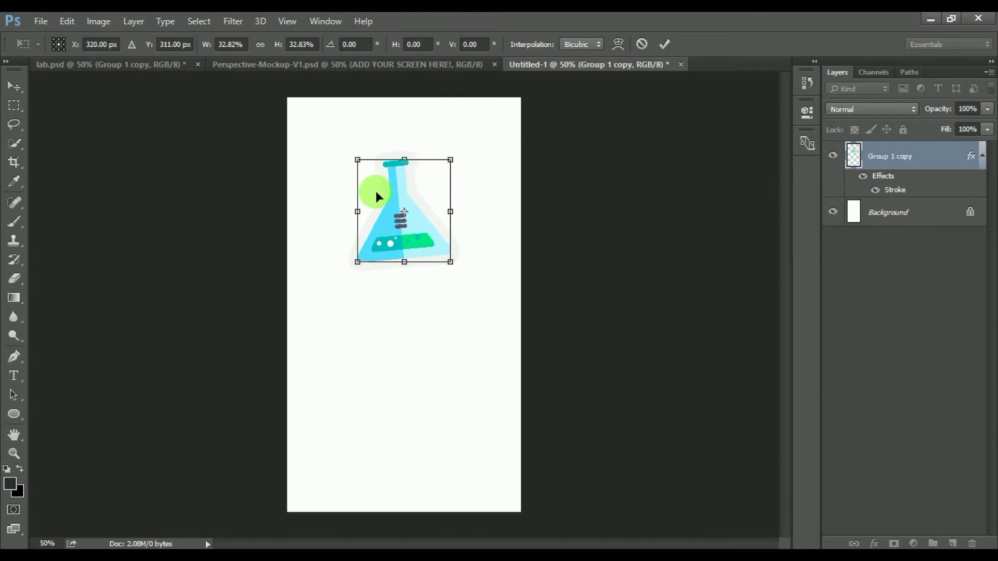
pyautogui.moveTo(447, 163); pyautogui.dragTo(481, 148)
pyautogui.press('Return')
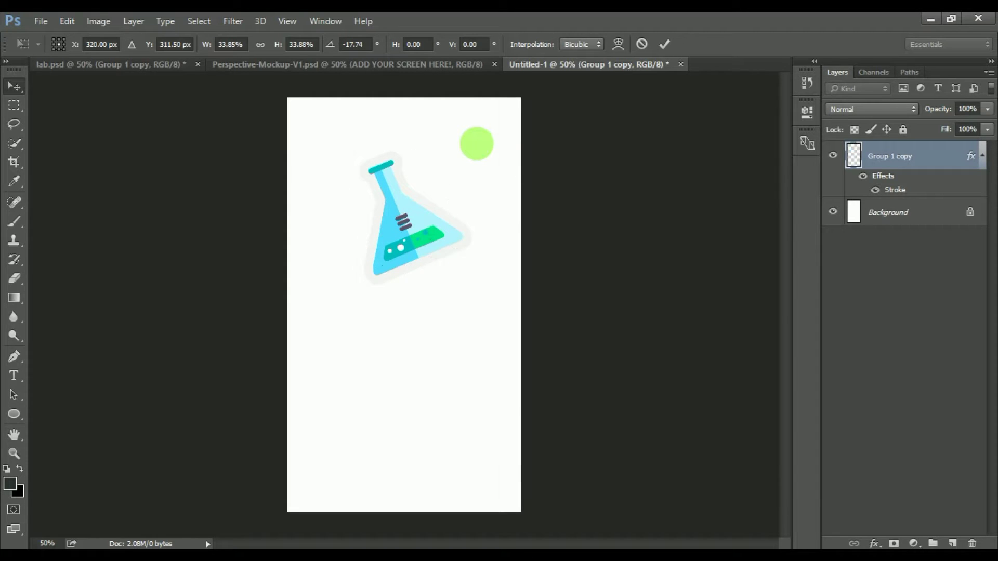
pyautogui.doubleClick(931, 213)
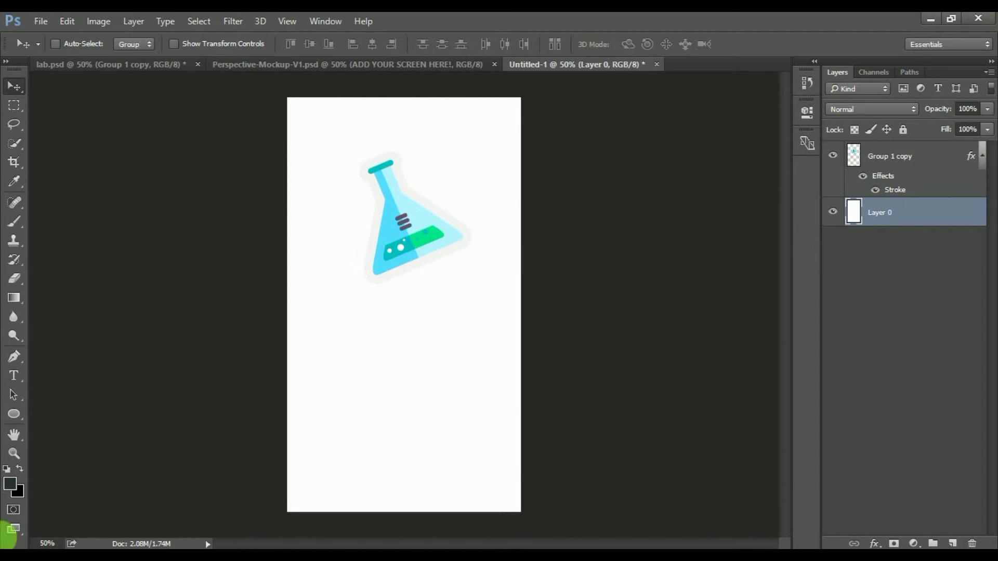
# Step: Fill the white background with the dark 283030 colour using the Paint Bucket
pyautogui.click(10, 483)
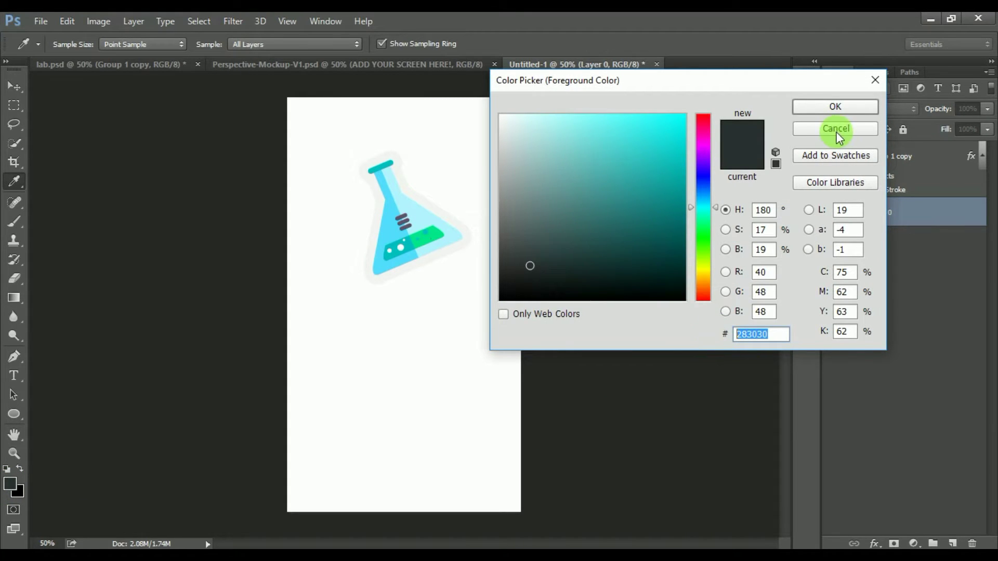
pyautogui.click(833, 109)
pyautogui.press('v')
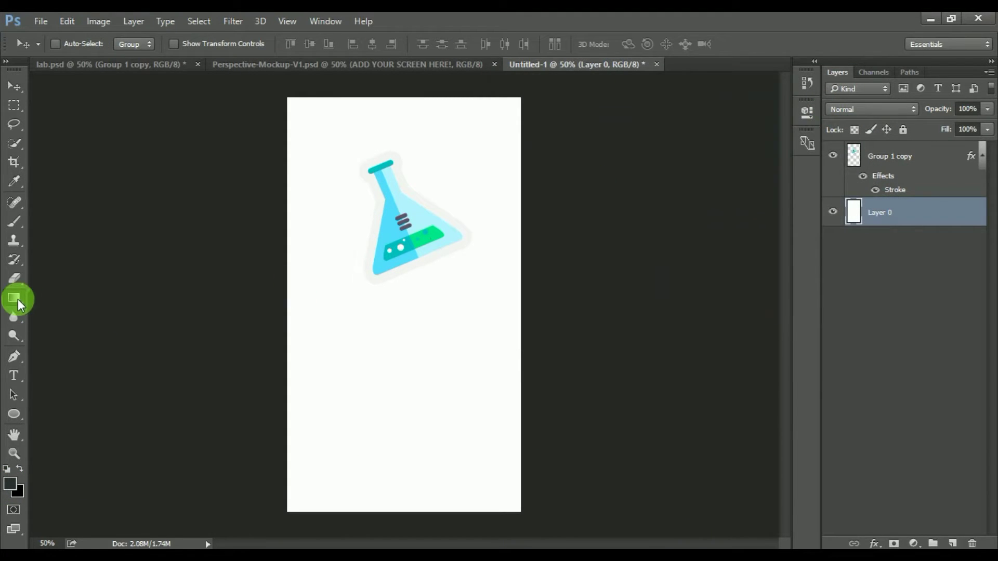
pyautogui.click(18, 299)
pyautogui.click(55, 311)
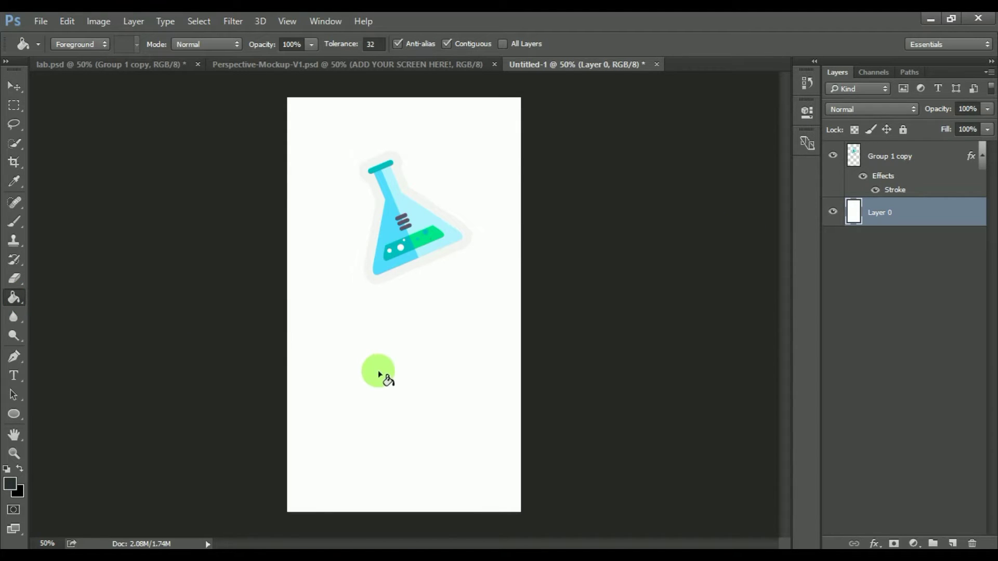
pyautogui.click(379, 370)
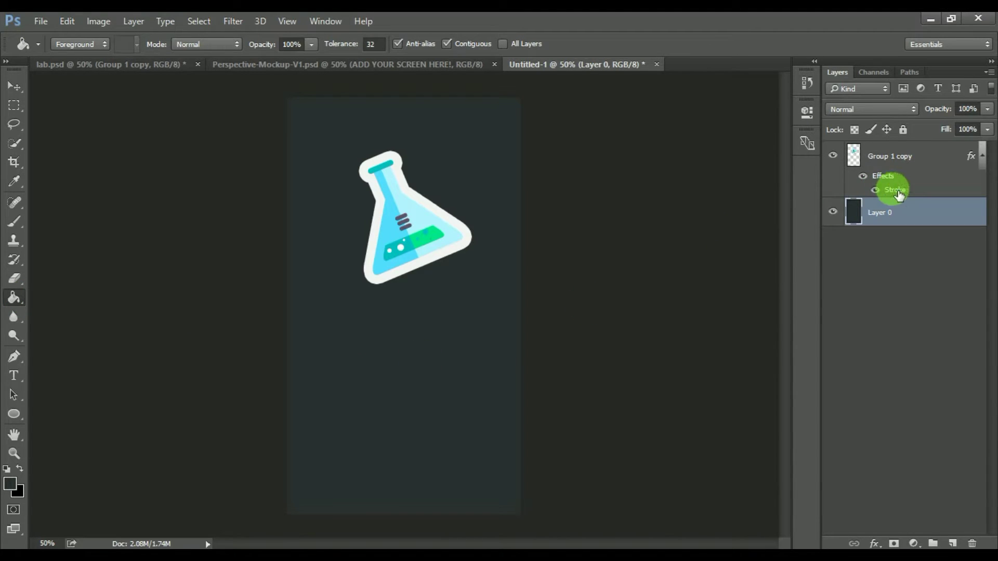
# Step: Reduce the Group 1 copy flask's white stroke to 10 px, then select Layer 0
pyautogui.rightClick(906, 155)
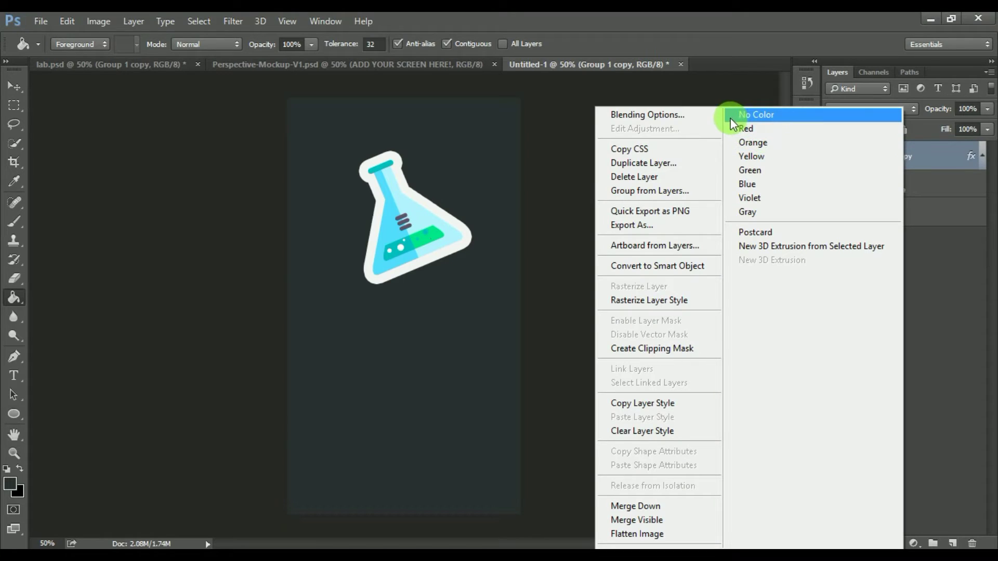
pyautogui.click(695, 116)
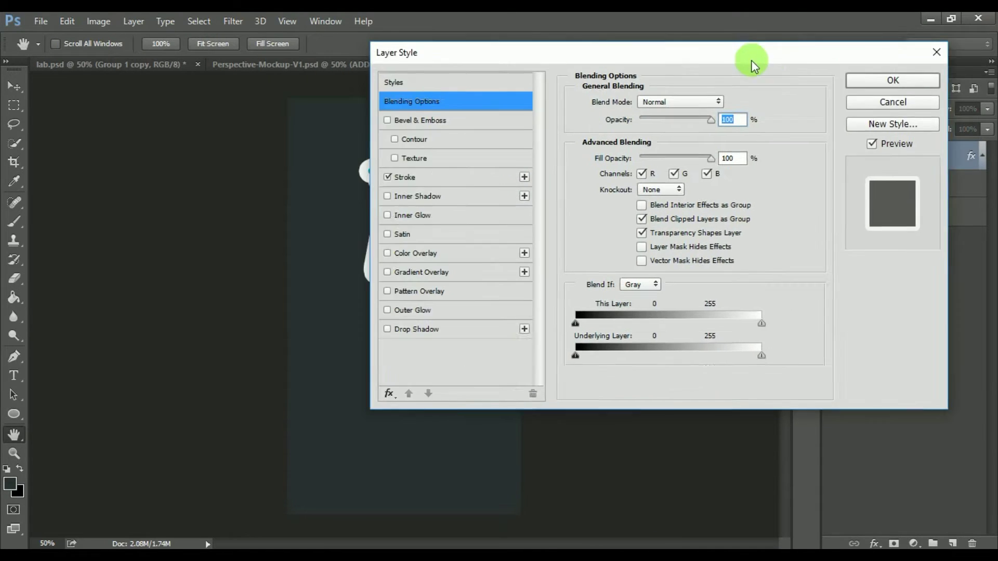
pyautogui.moveTo(752, 61); pyautogui.dragTo(829, 62)
pyautogui.click(542, 182)
pyautogui.moveTo(755, 107); pyautogui.dragTo(752, 107)
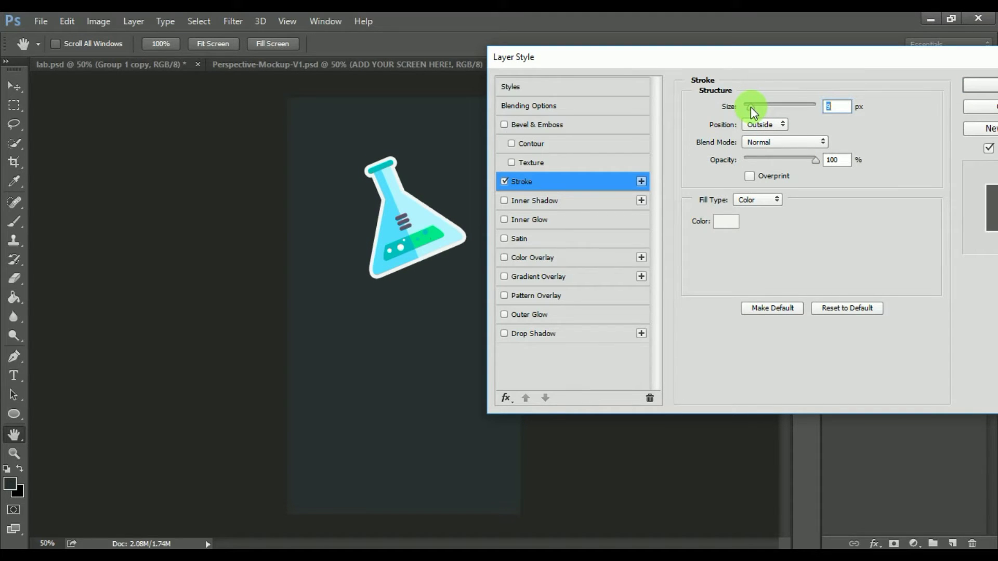
pyautogui.click(971, 84)
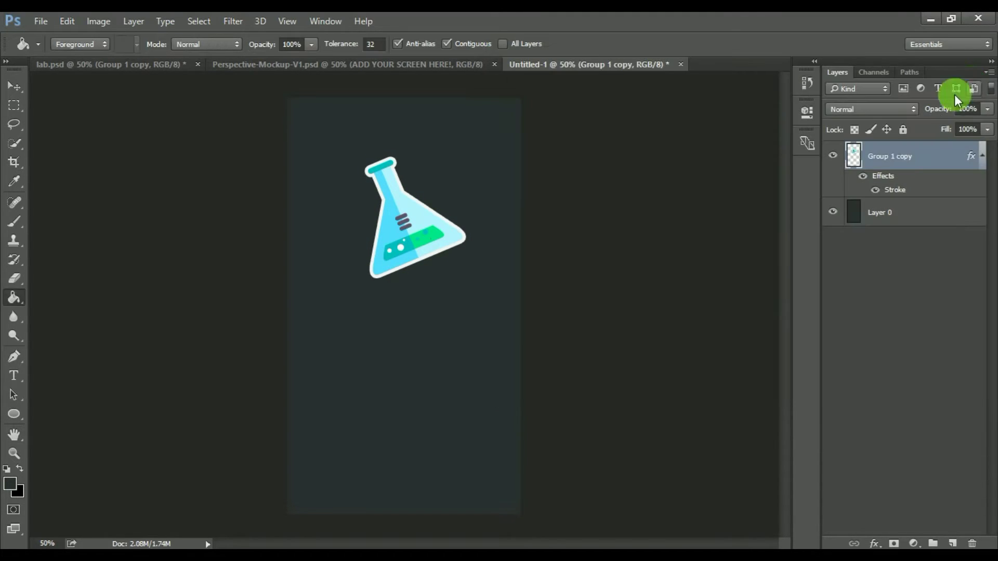
pyautogui.click(886, 208)
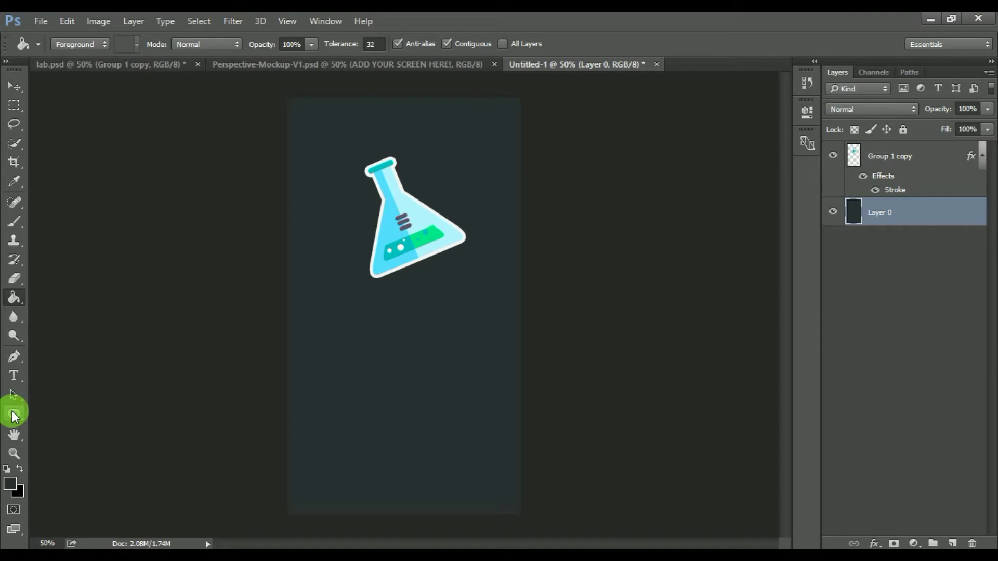
# Step: Draw a circle centred behind the flask logo
pyautogui.click(14, 415)
pyautogui.moveTo(405, 221); pyautogui.dragTo(473, 281)
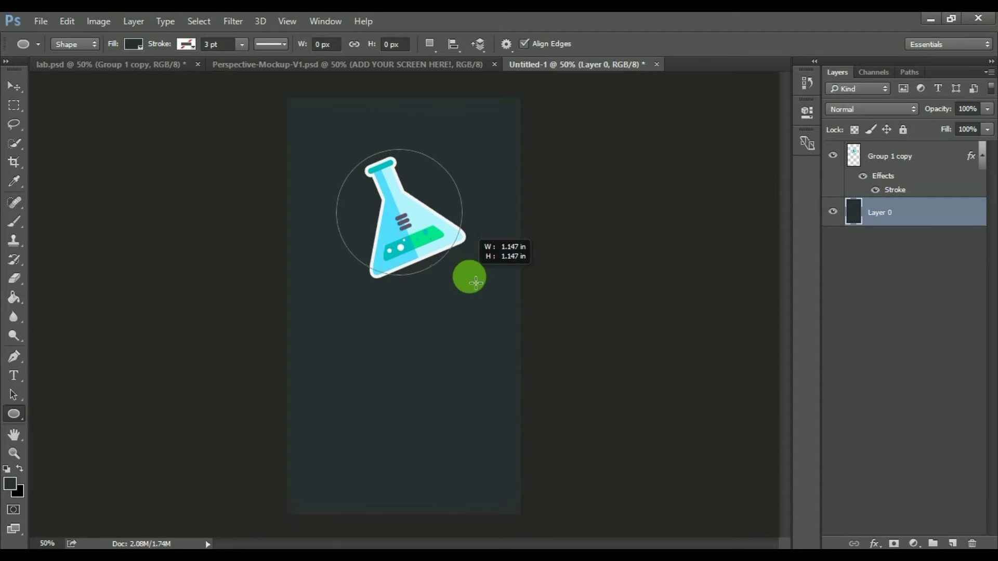
pyautogui.moveTo(474, 282); pyautogui.dragTo(479, 280)
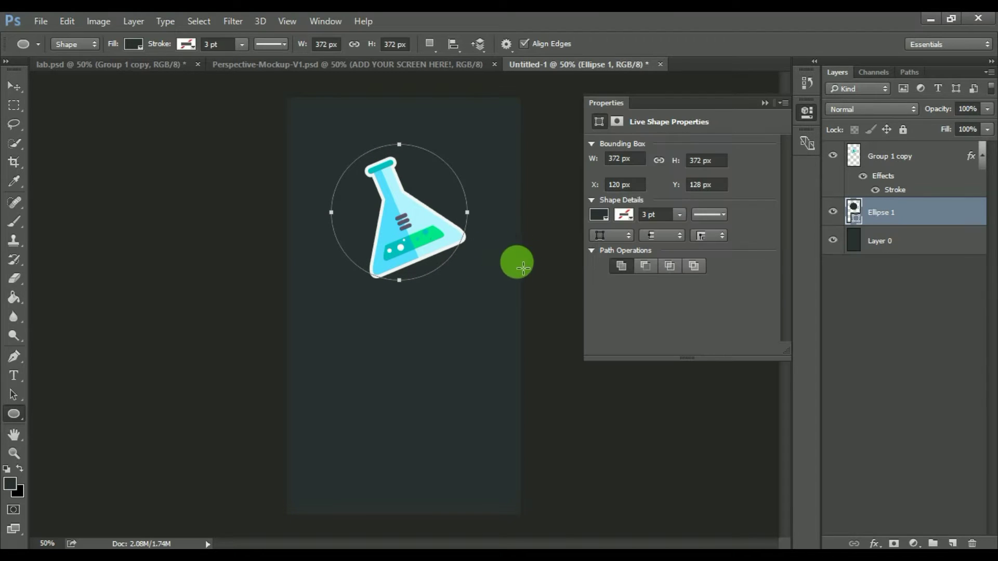
pyautogui.click(765, 103)
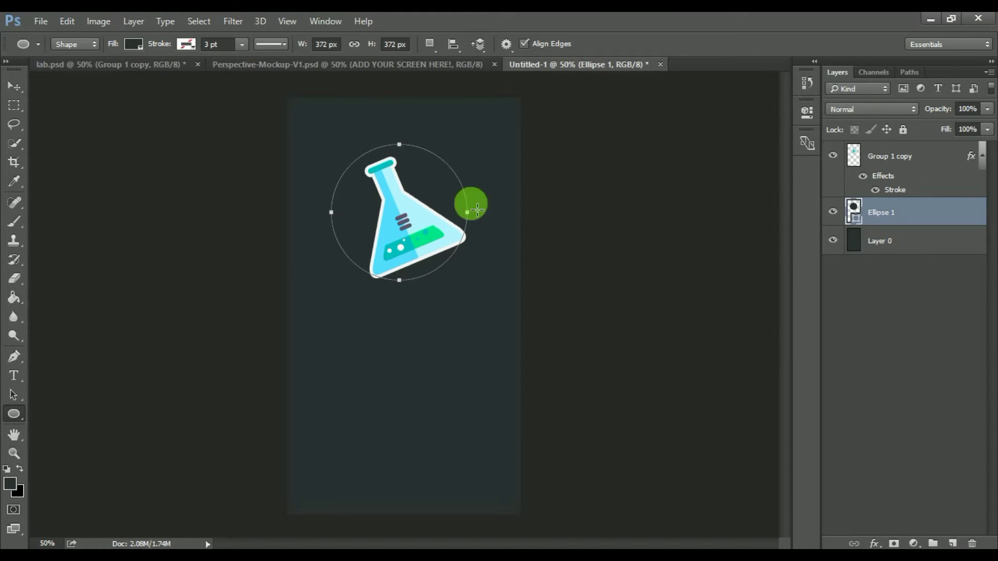
# Step: Fill the circle with saturated green 00bf63
pyautogui.click(133, 44)
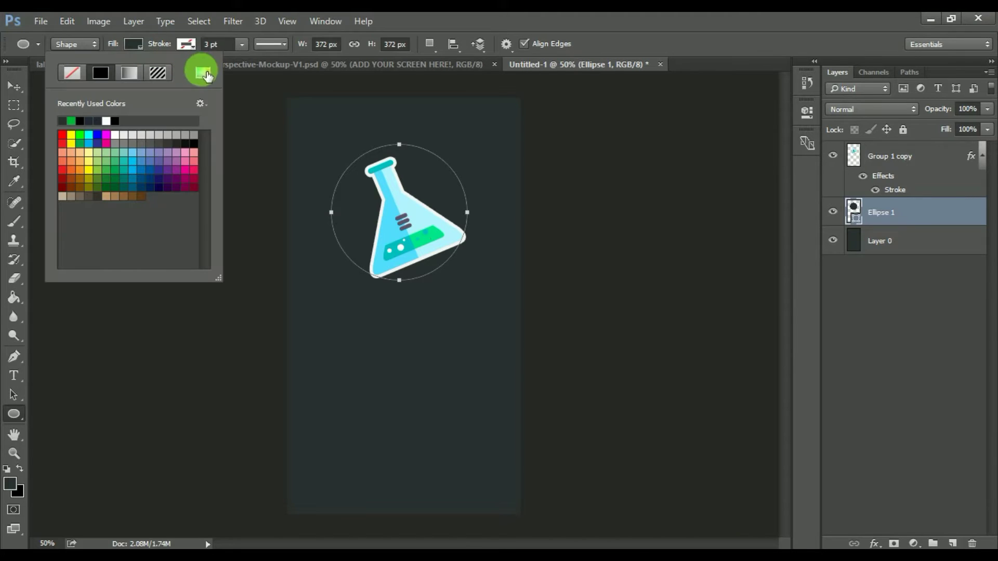
pyautogui.click(210, 75)
pyautogui.click(706, 223)
pyautogui.moveTo(668, 189); pyautogui.dragTo(696, 177)
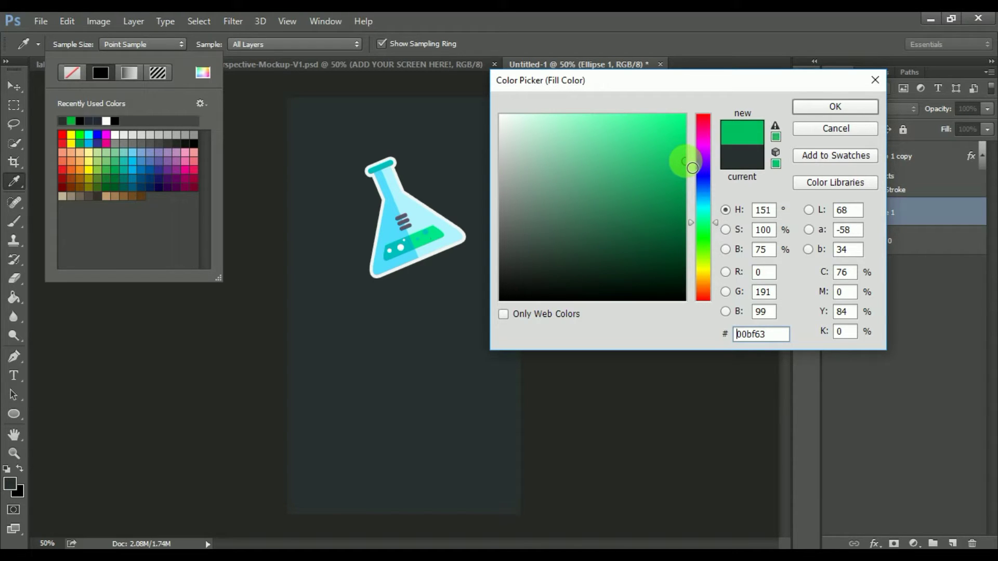
pyautogui.moveTo(779, 335); pyautogui.dragTo(697, 335)
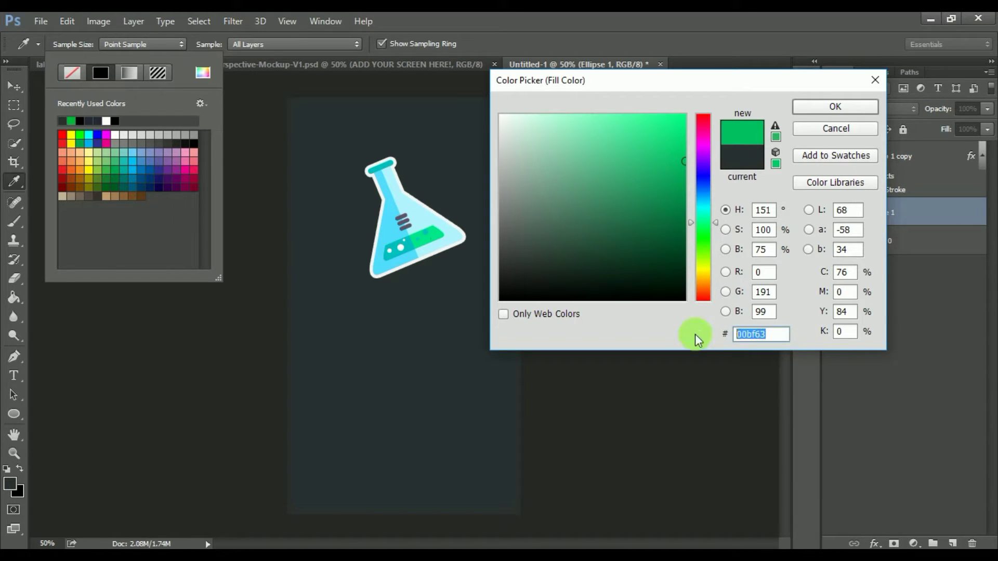
pyautogui.click(843, 107)
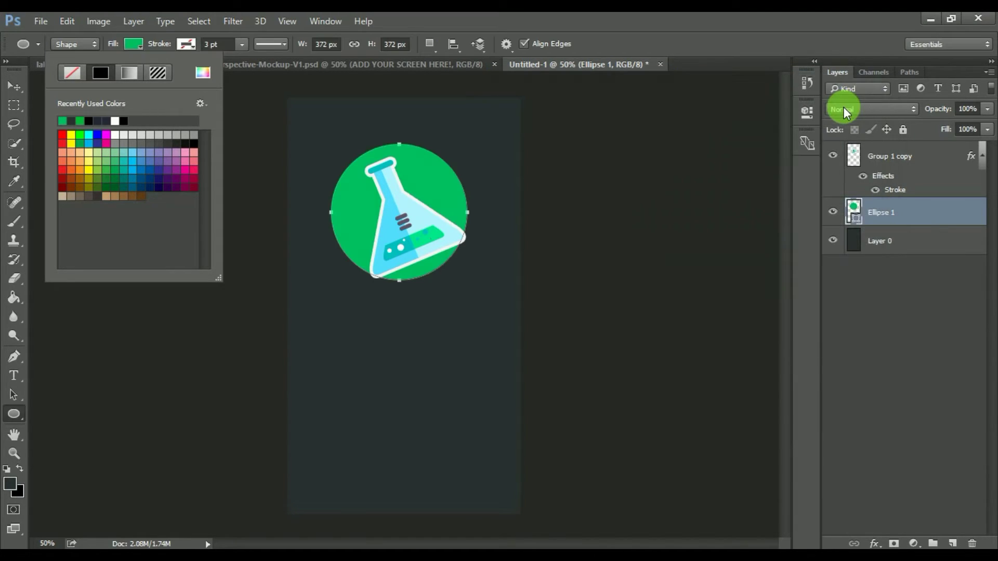
pyautogui.click(893, 212)
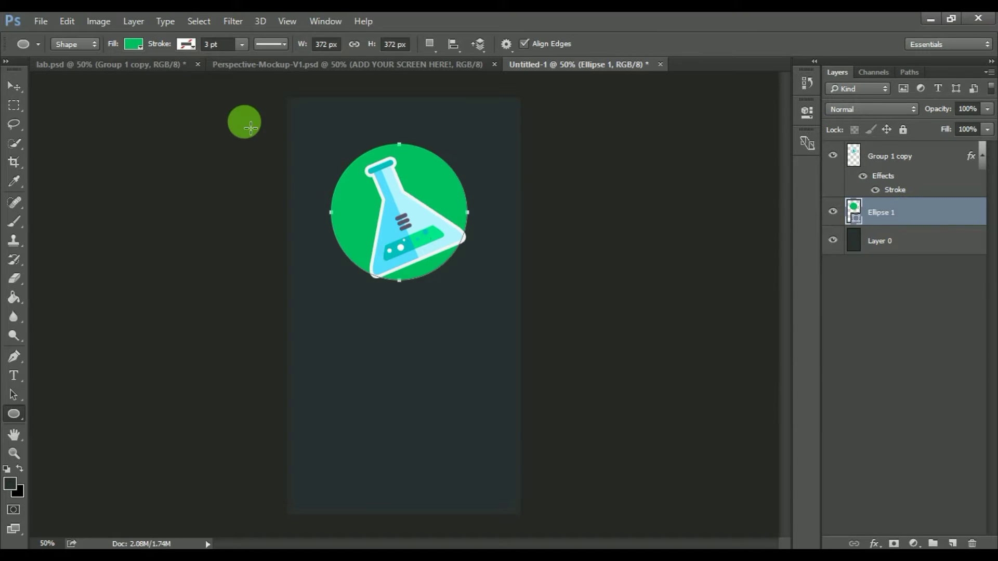
# Step: Brighten the circle's fill to lighter green 00e174
pyautogui.click(134, 43)
pyautogui.click(203, 72)
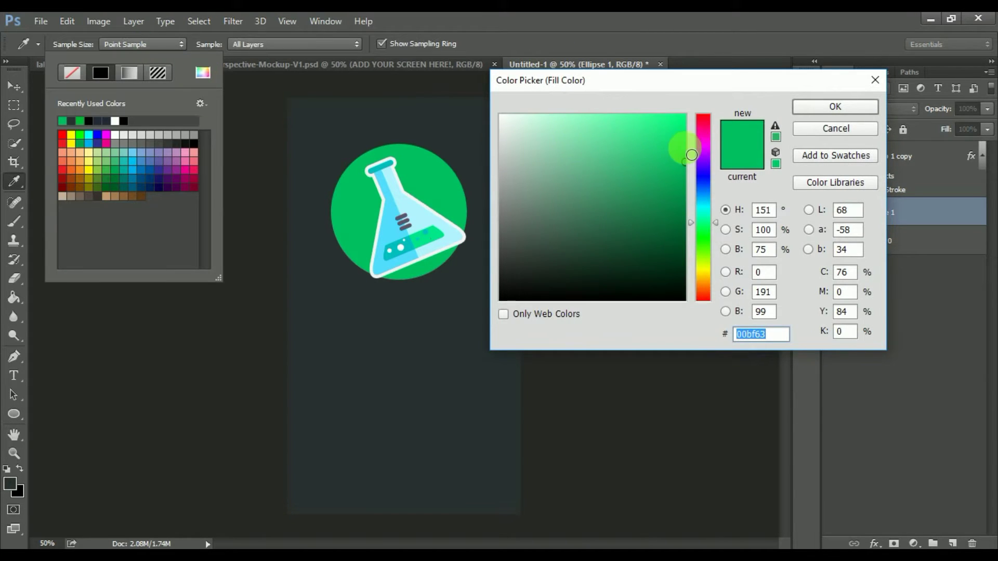
pyautogui.click(684, 136)
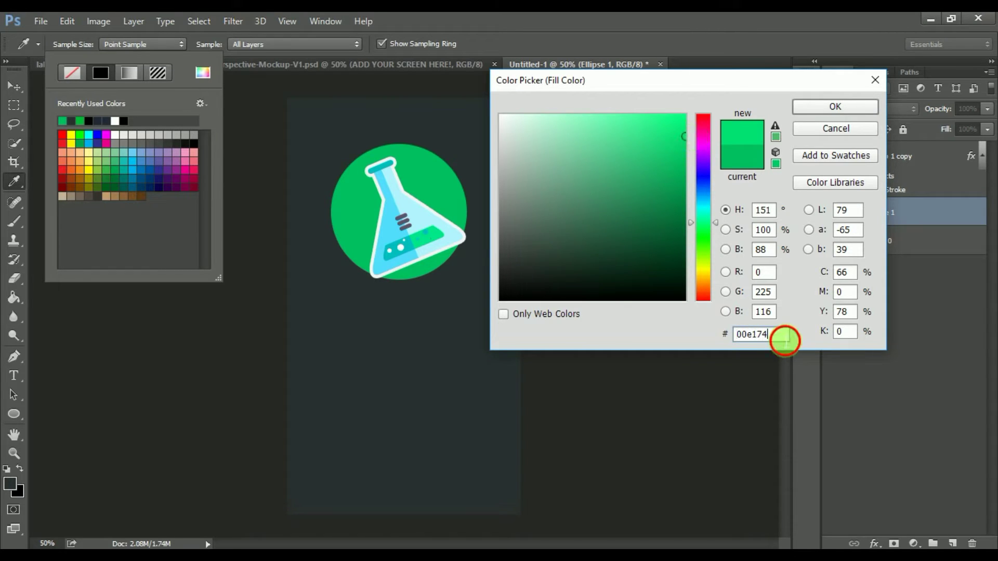
pyautogui.click(836, 107)
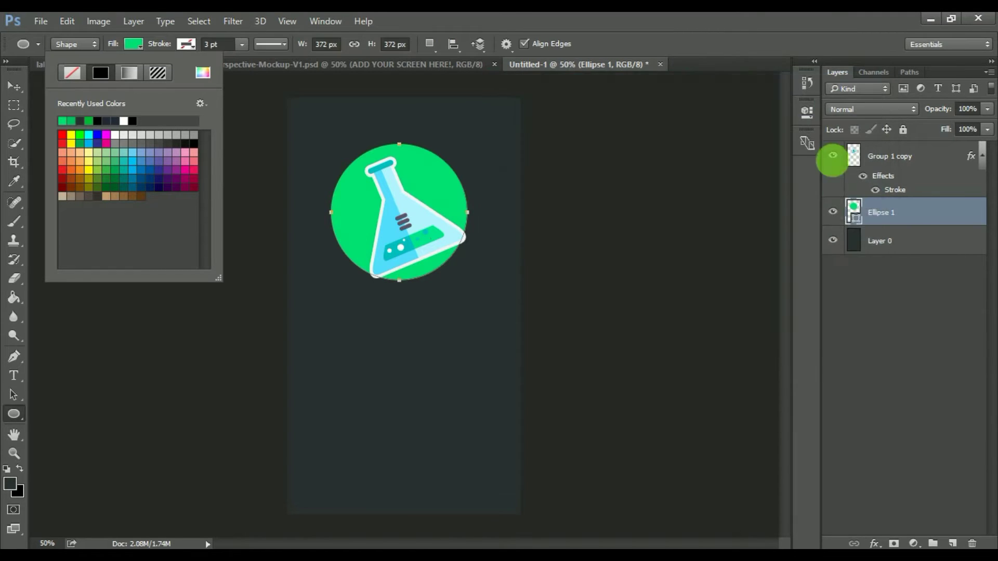
pyautogui.click(899, 273)
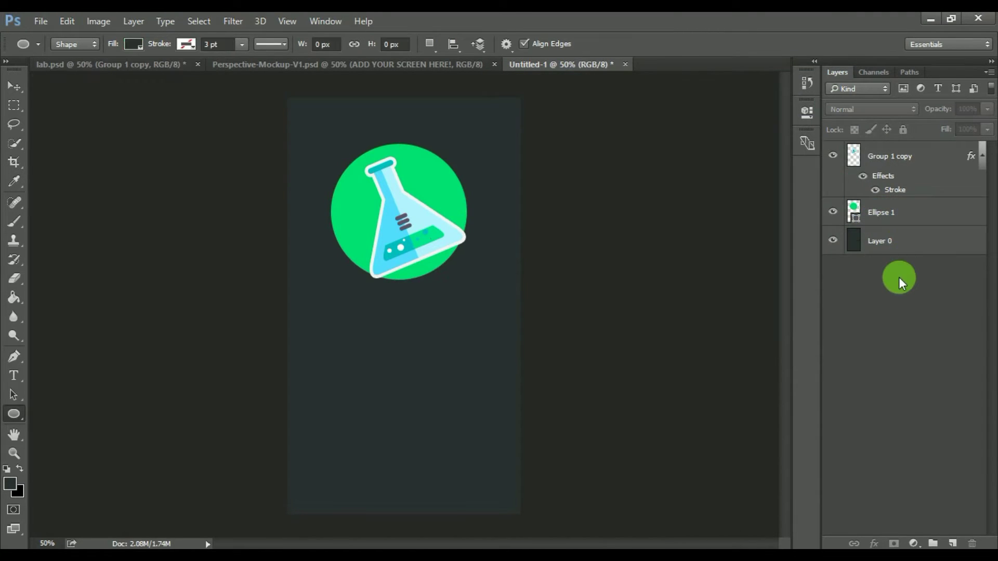
# Step: Enlarge the Group 1 copy flask to about 110% and reposition it over the circle
pyautogui.click(908, 162)
pyautogui.hotkey('ctrl', 't')
pyautogui.moveTo(470, 163); pyautogui.dragTo(478, 151)
pyautogui.moveTo(439, 185); pyautogui.dragTo(432, 164)
pyautogui.press('Right')
pyautogui.press('Right')
pyautogui.press('Right')
pyautogui.press('Right')
pyautogui.press('Right')
pyautogui.press('Right')
pyautogui.press('Down')
pyautogui.press('Down')
pyautogui.press('Down')
pyautogui.press('Down')
pyautogui.press('Down')
pyautogui.press('Down')
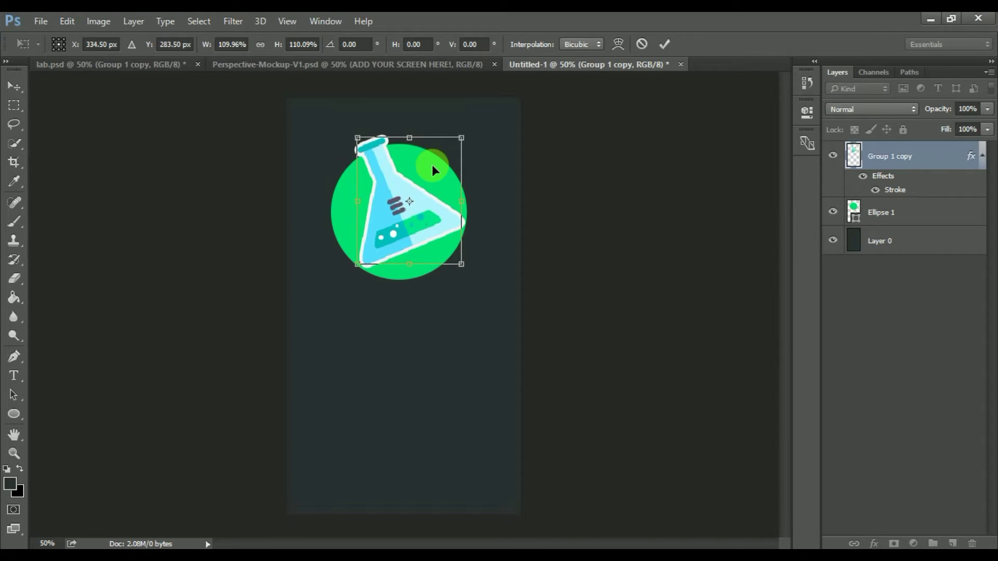
pyautogui.press('u')
pyautogui.press('Return')
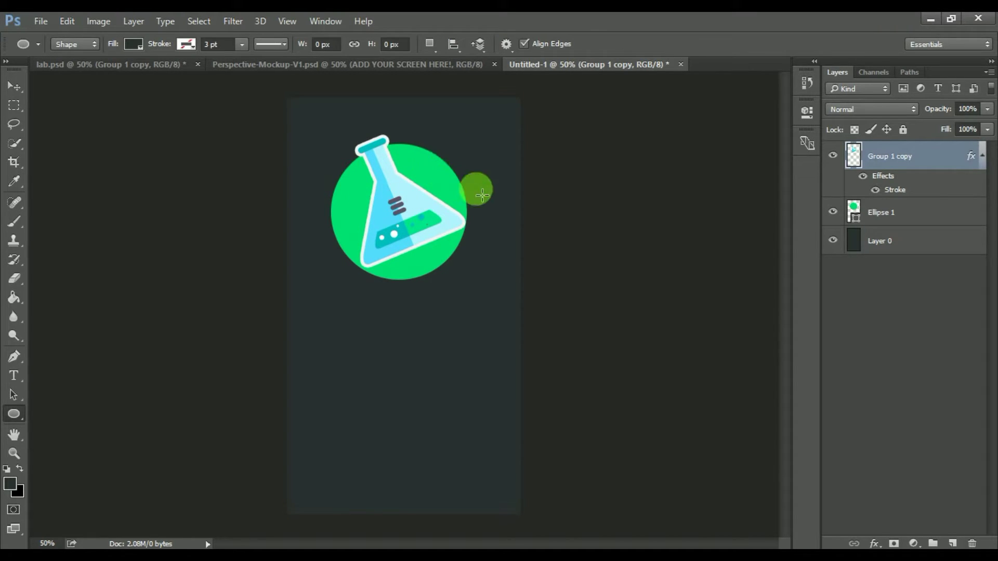
# Step: Nudge the flask and Ellipse 1 together right and down
pyautogui.keyDown('ctrl'); pyautogui.click(897, 212); pyautogui.keyUp('ctrl')
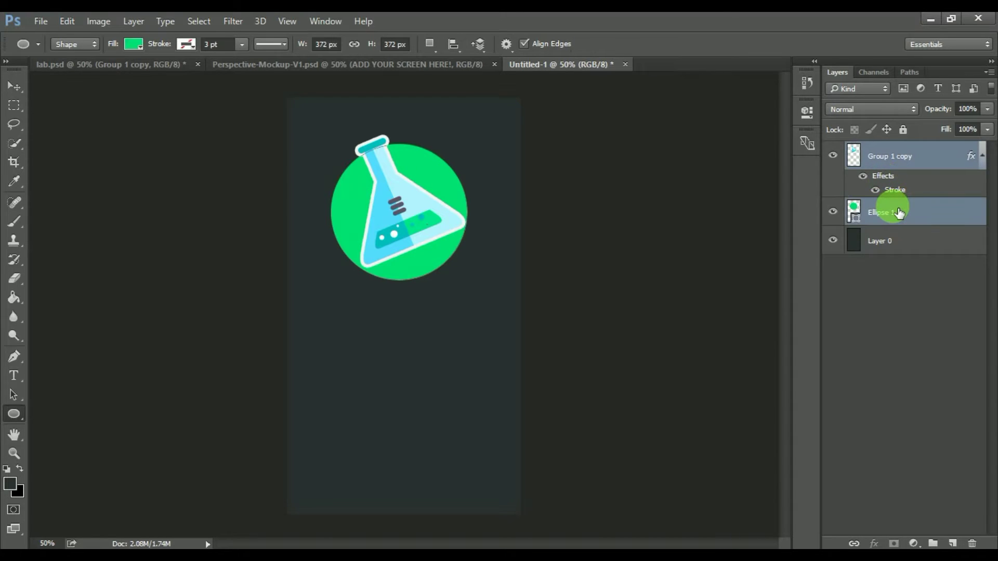
pyautogui.press('v')
pyautogui.press('Right')
pyautogui.press('Right')
pyautogui.press('Right')
pyautogui.press('Right')
pyautogui.press('Right')
pyautogui.press('Right')
pyautogui.press('Down')
pyautogui.press('Down')
pyautogui.press('Down')
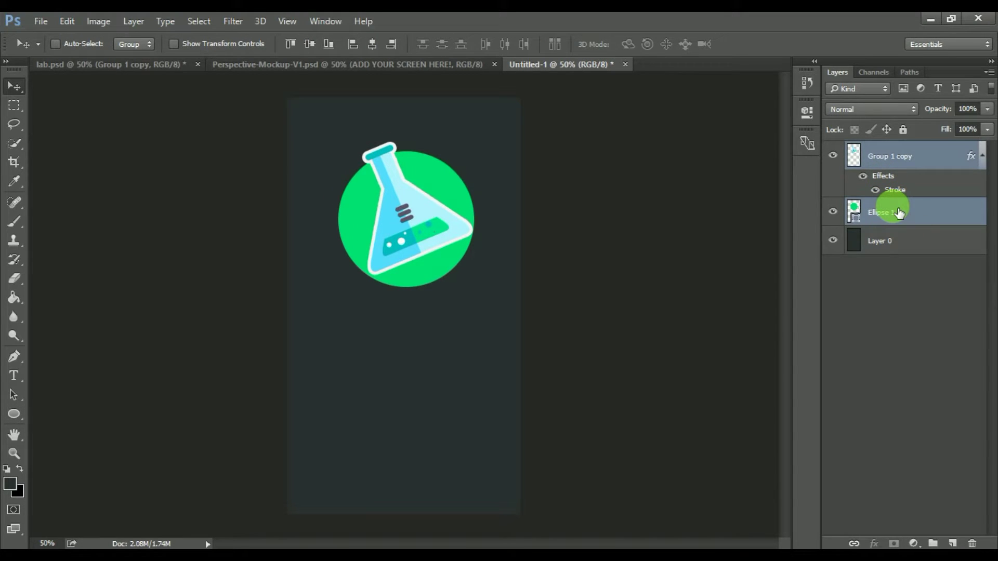
# Step: Ready the Ellipse Tool with white as the foreground colour
pyautogui.click(17, 412)
pyautogui.click(52, 439)
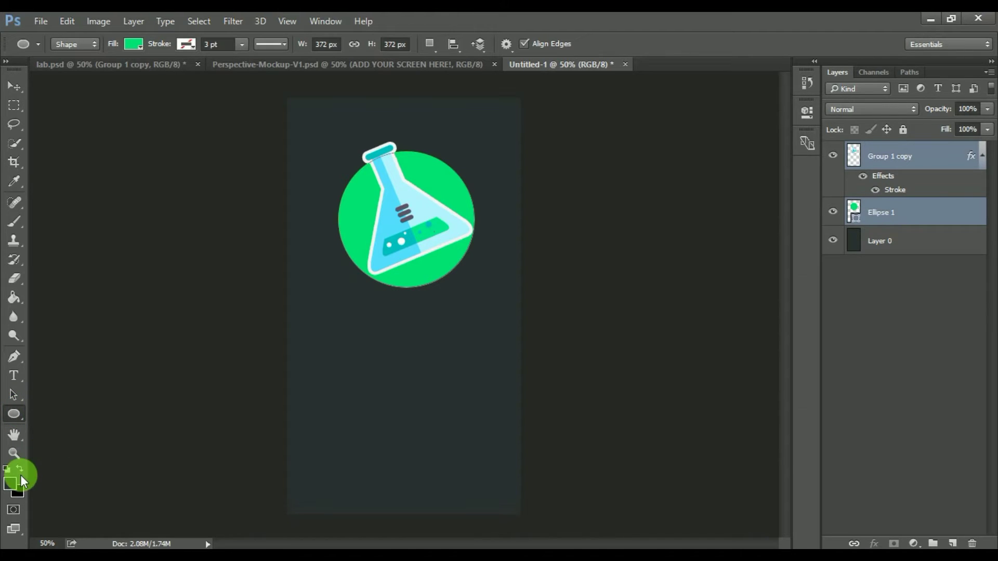
pyautogui.click(11, 488)
pyautogui.moveTo(553, 201); pyautogui.dragTo(437, 100)
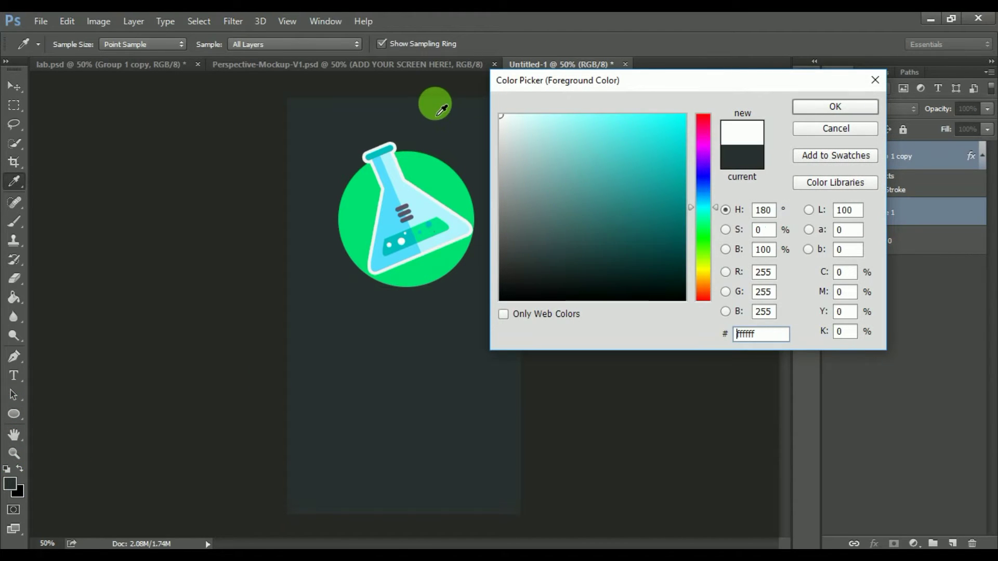
pyautogui.press('Return')
pyautogui.click(917, 153)
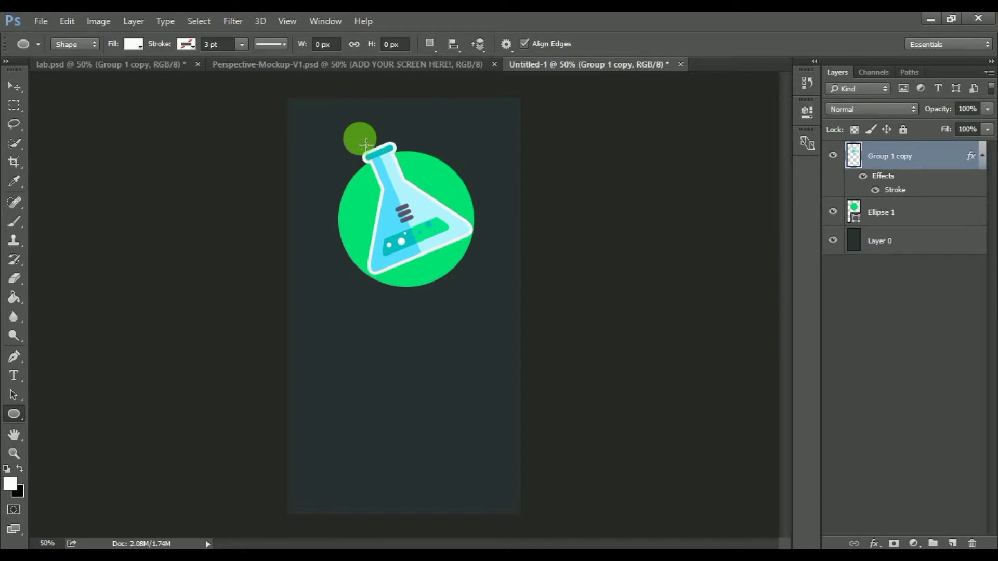
# Step: Draw white bubble circles of varying sizes rising up-left from the flask's mouth
pyautogui.moveTo(366, 144); pyautogui.dragTo(357, 139)
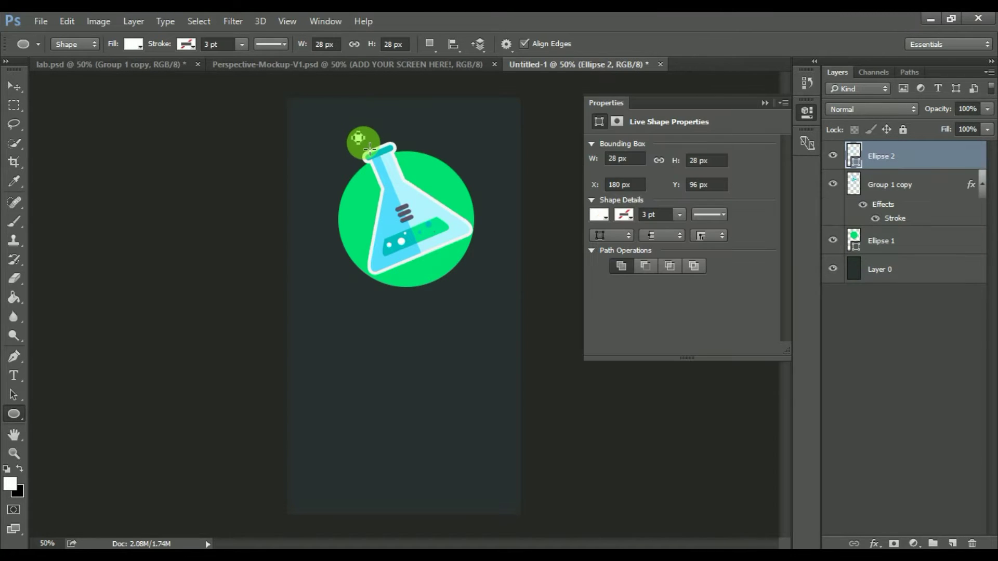
pyautogui.click(780, 100)
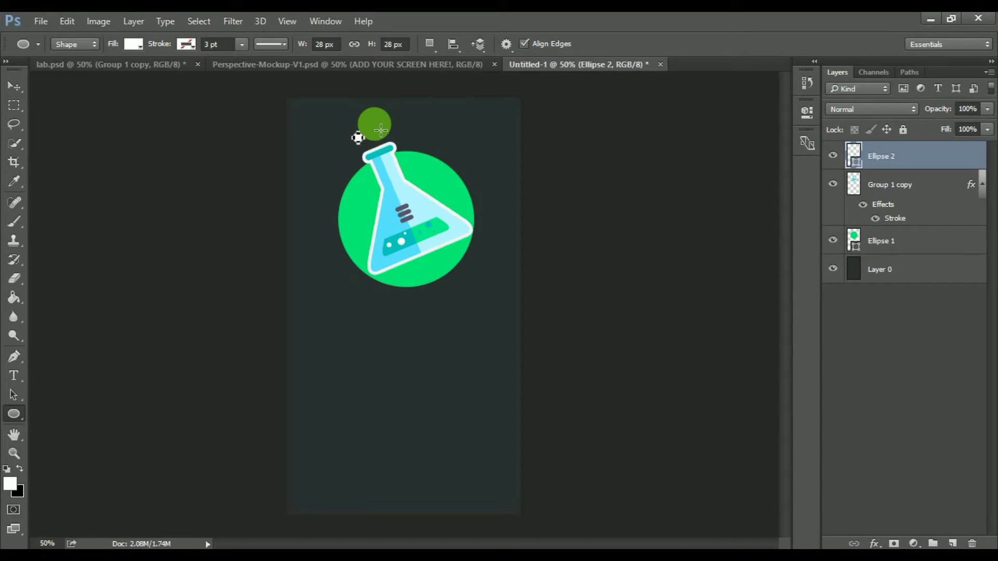
pyautogui.moveTo(380, 129); pyautogui.dragTo(363, 114)
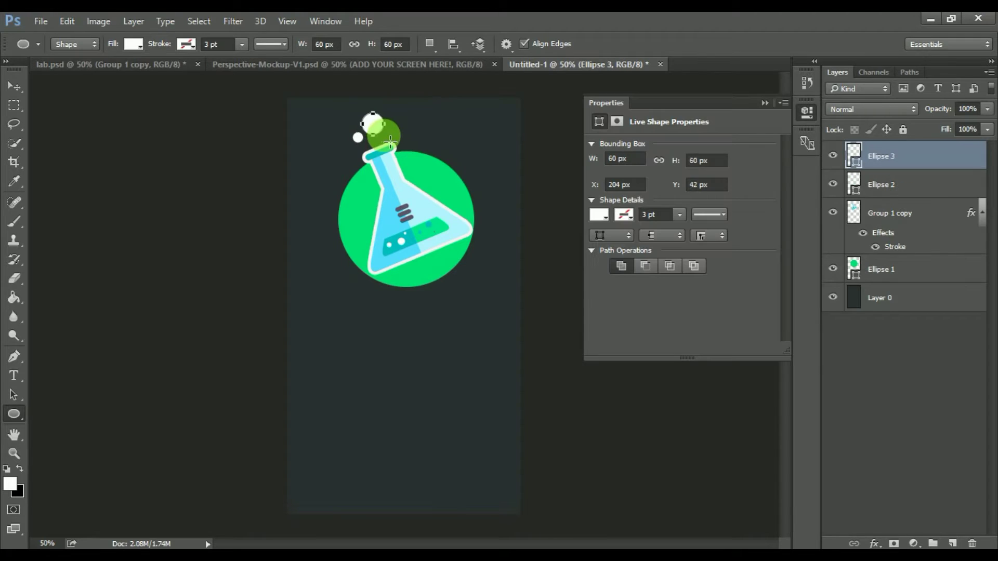
pyautogui.moveTo(348, 157); pyautogui.dragTo(344, 179)
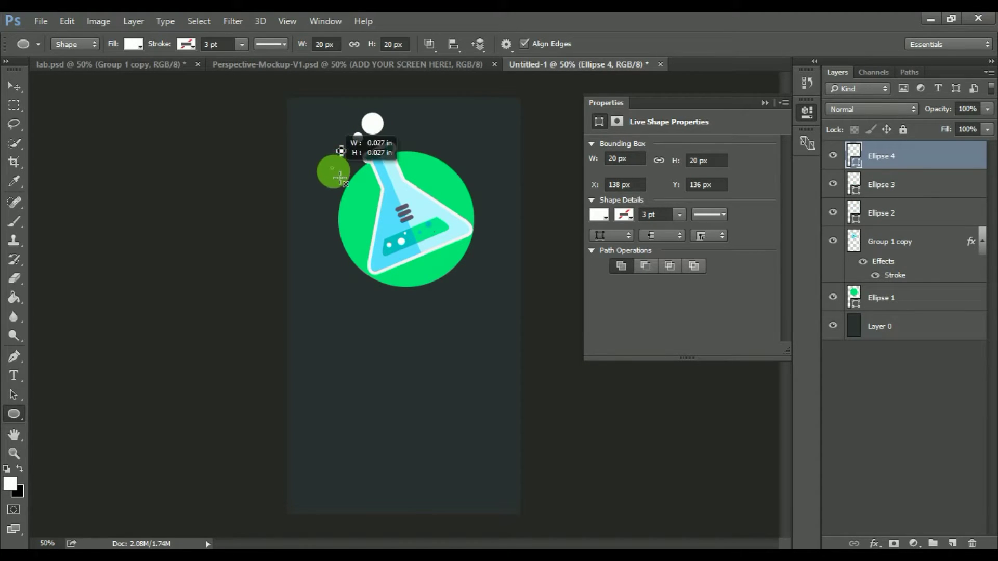
pyautogui.click(330, 154)
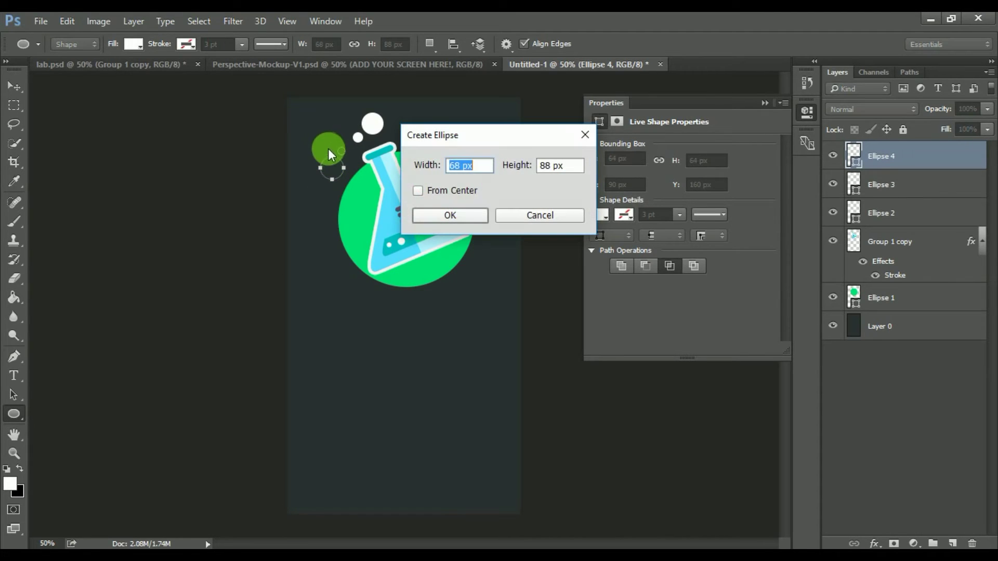
pyautogui.click(516, 219)
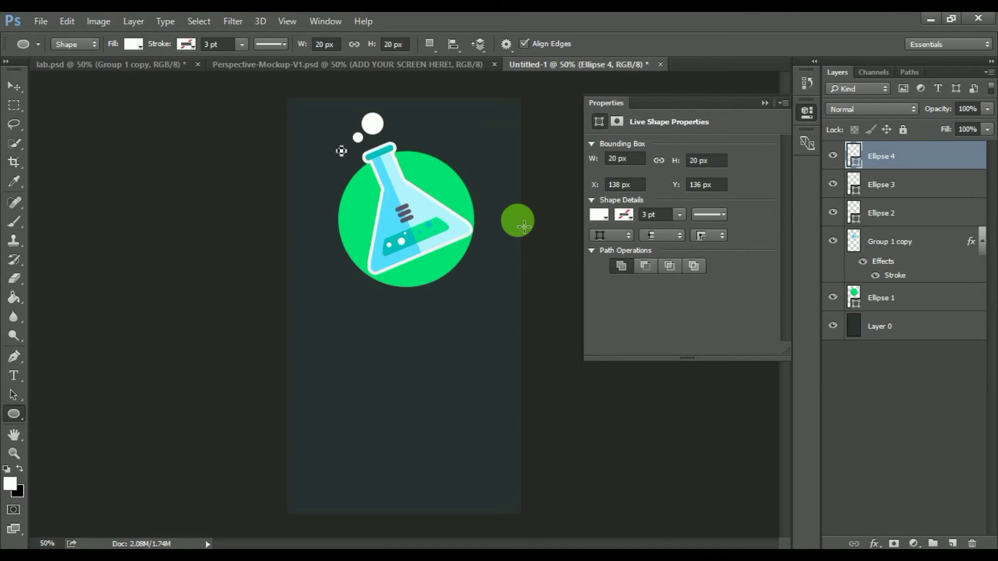
pyautogui.click(329, 174)
pyautogui.click(537, 214)
pyautogui.click(762, 101)
pyautogui.moveTo(339, 150)
pyautogui.mouseDown()
pyautogui.moveTo(338, 187)
pyautogui.moveTo(316, 156)
pyautogui.moveTo(327, 187)
pyautogui.moveTo(316, 185)
pyautogui.mouseUp()
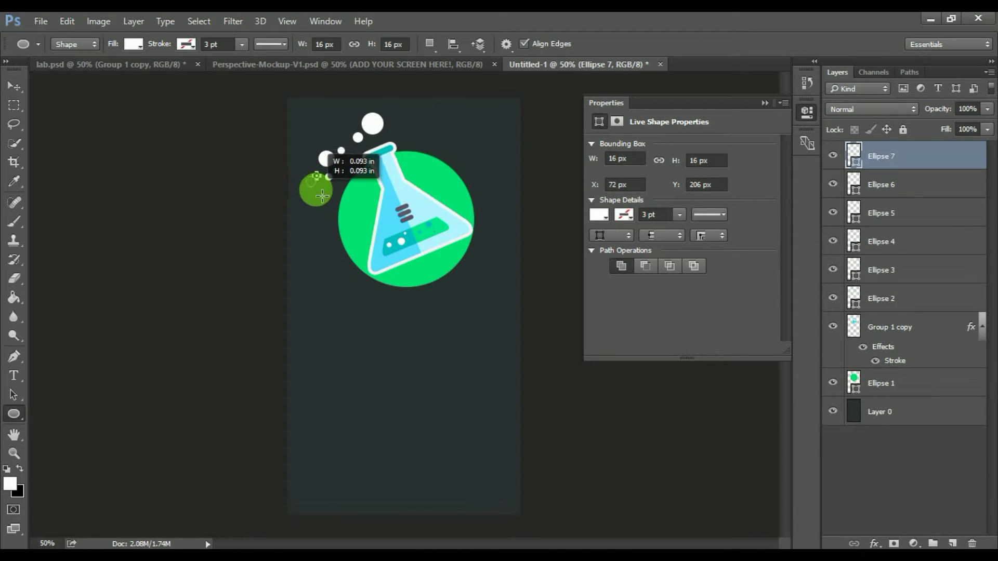
pyautogui.moveTo(348, 139)
pyautogui.mouseDown()
pyautogui.moveTo(338, 147)
pyautogui.moveTo(355, 118)
pyautogui.mouseUp()
pyautogui.click(764, 104)
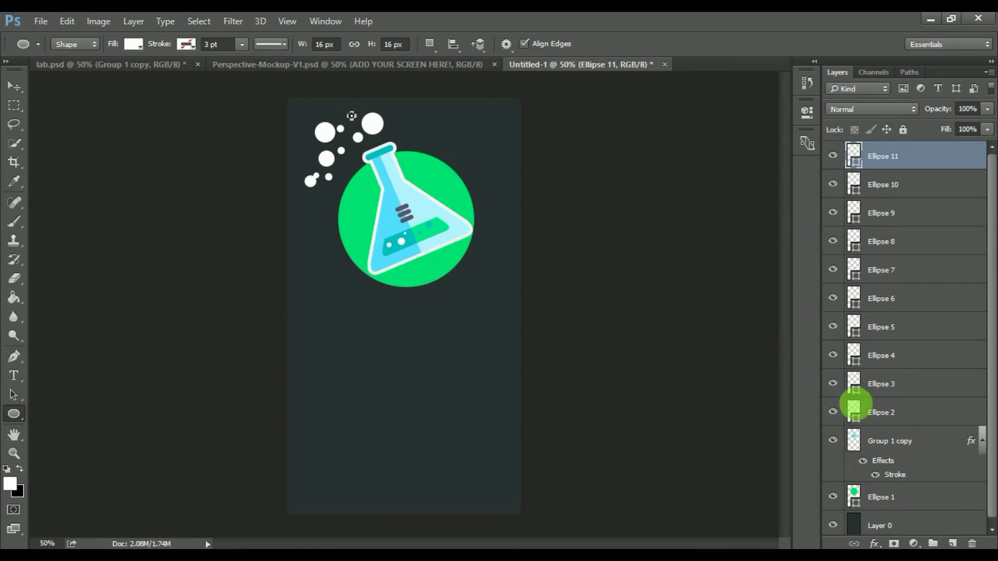
# Step: Group Ellipse 2 through Ellipse 11 into Group 1 and set it to Overlay
pyautogui.keyDown('shift'); pyautogui.click(889, 413); pyautogui.keyUp('shift')
pyautogui.hotkey('ctrl', 'g')
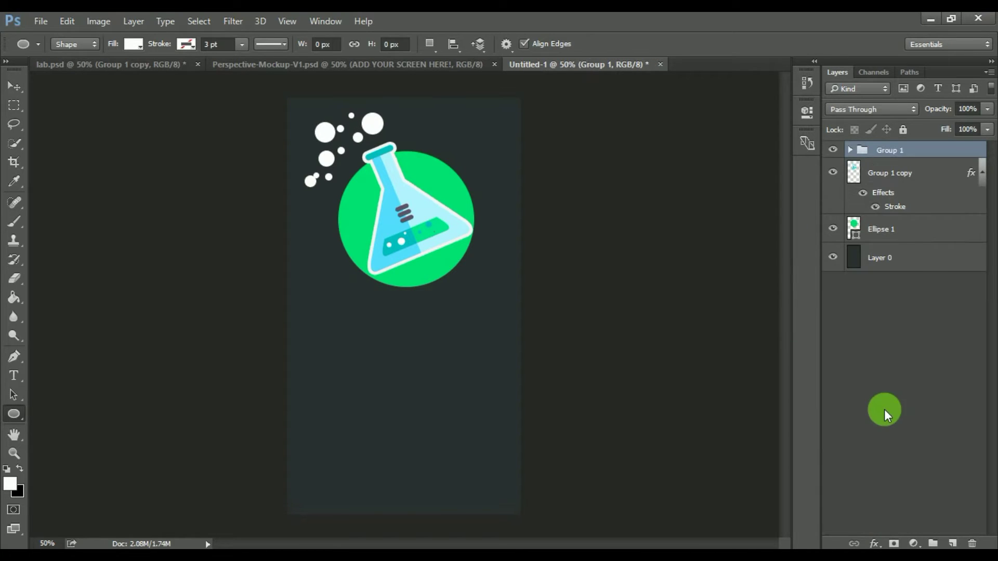
pyautogui.click(909, 108)
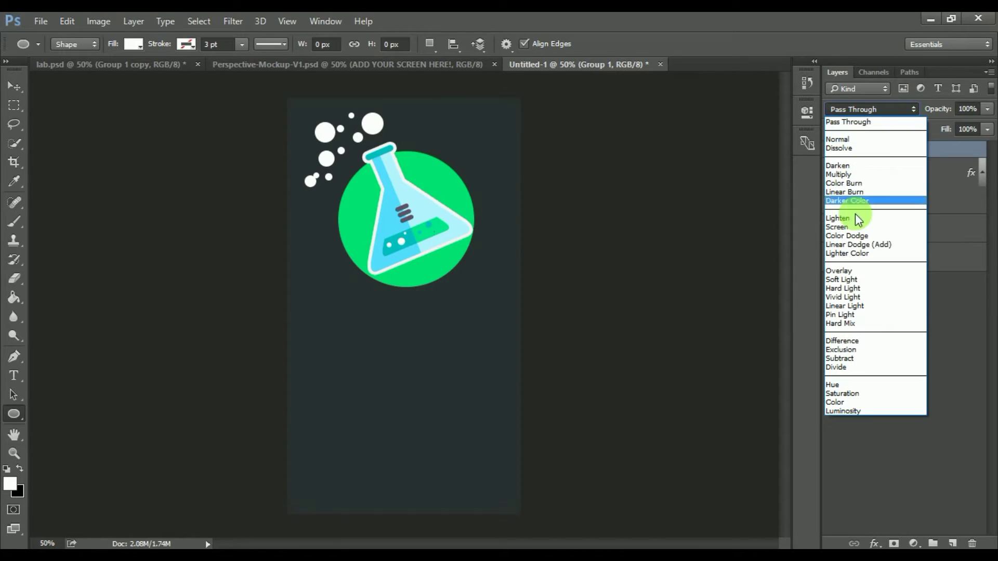
pyautogui.click(842, 267)
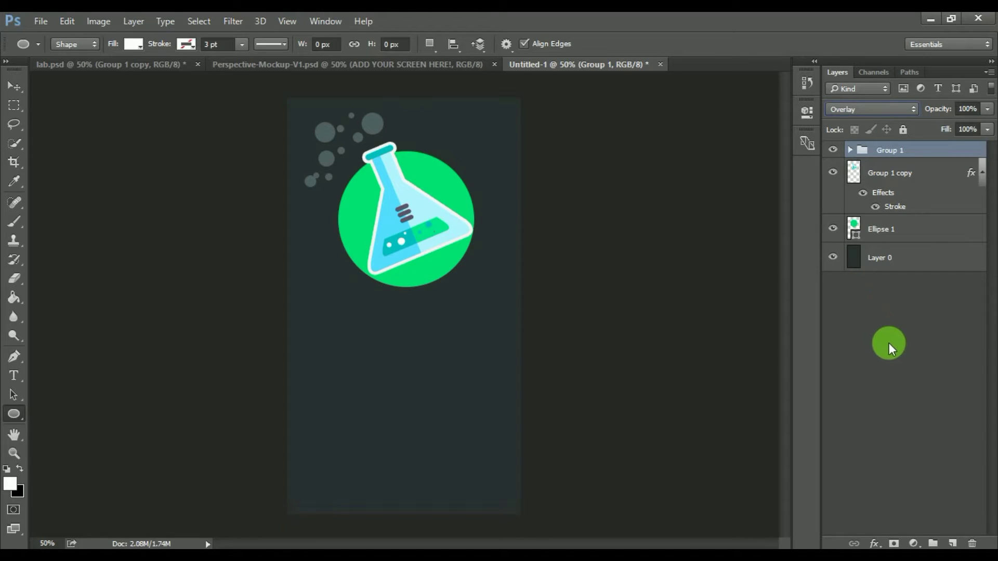
pyautogui.click(905, 261)
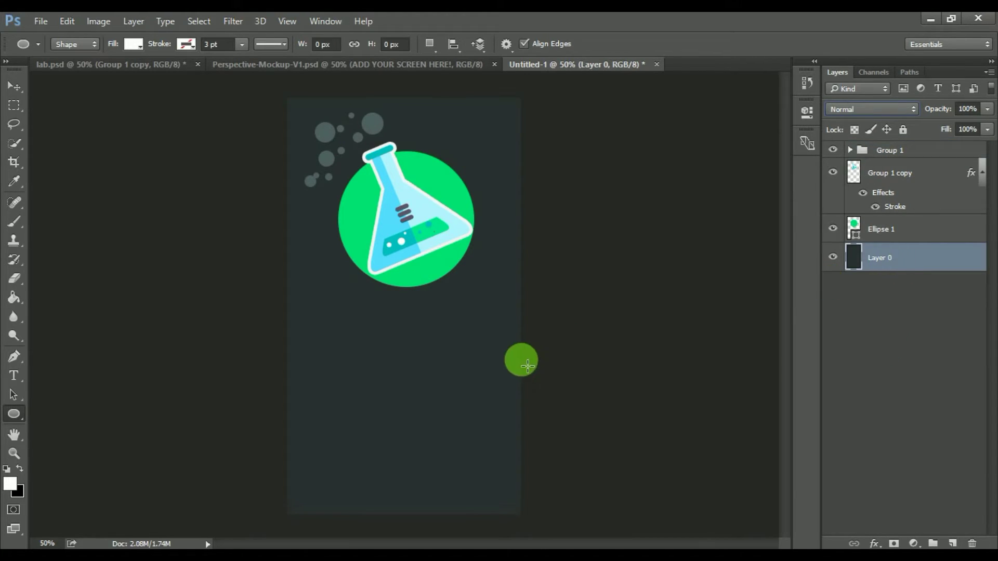
pyautogui.click(14, 414)
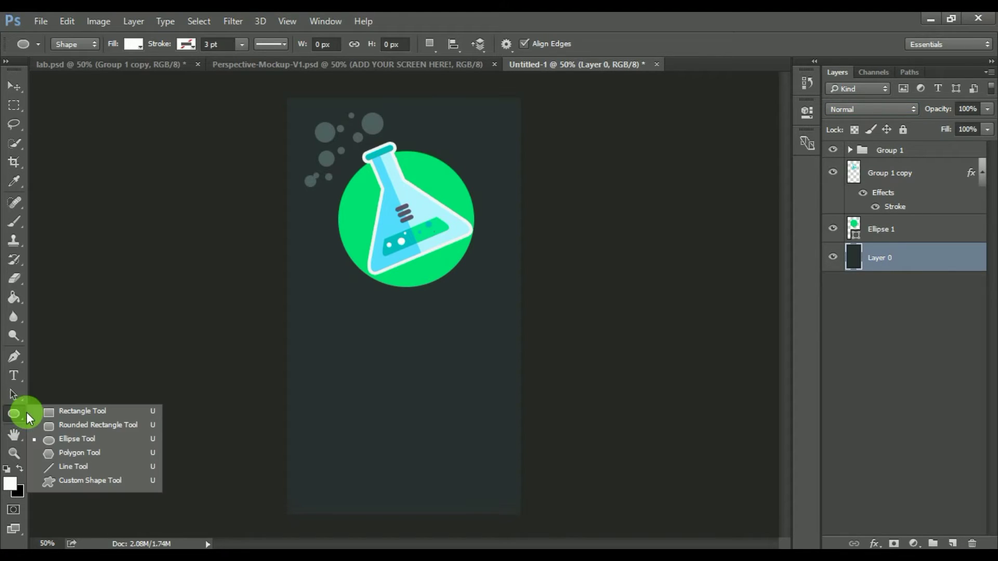
# Step: Draw a huge circle wider than the canvas and move it up over the screen
pyautogui.click(52, 438)
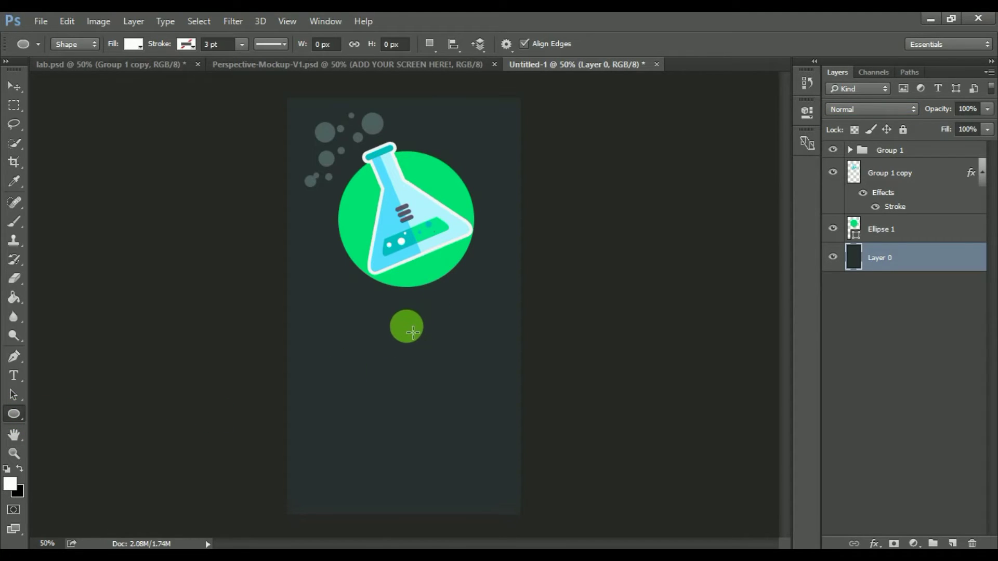
pyautogui.moveTo(408, 331); pyautogui.dragTo(614, 543)
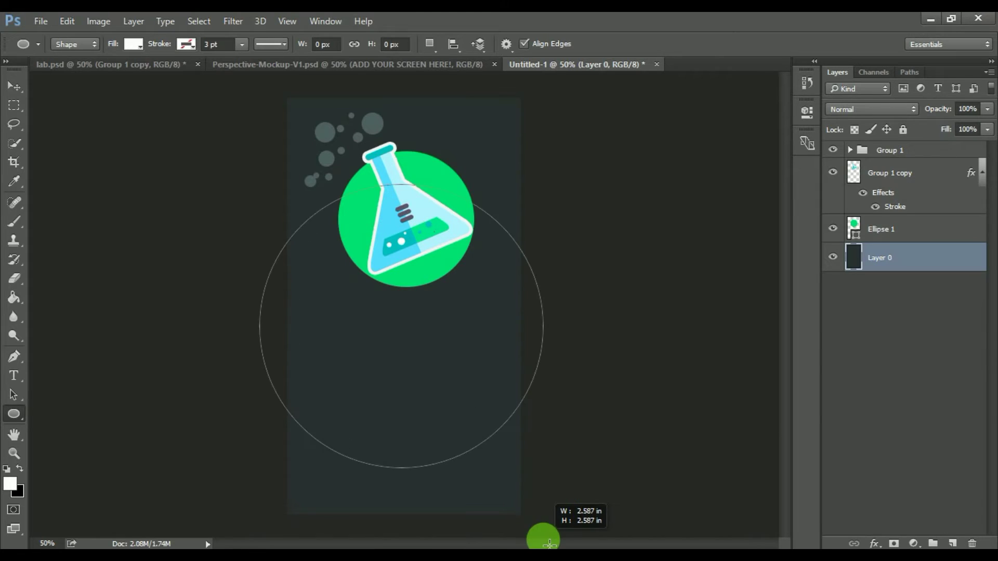
pyautogui.moveTo(613, 543)
pyautogui.mouseDown()
pyautogui.moveTo(631, 543)
pyautogui.moveTo(621, 538)
pyautogui.mouseUp()
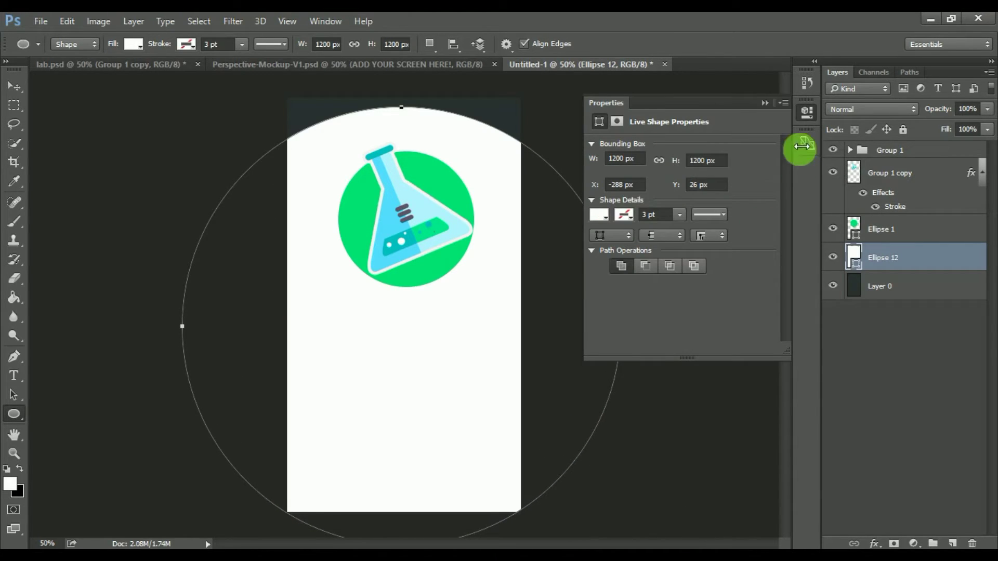
pyautogui.click(767, 104)
pyautogui.click(14, 86)
pyautogui.moveTo(268, 218)
pyautogui.mouseDown()
pyautogui.moveTo(318, 195)
pyautogui.moveTo(315, 214)
pyautogui.mouseUp()
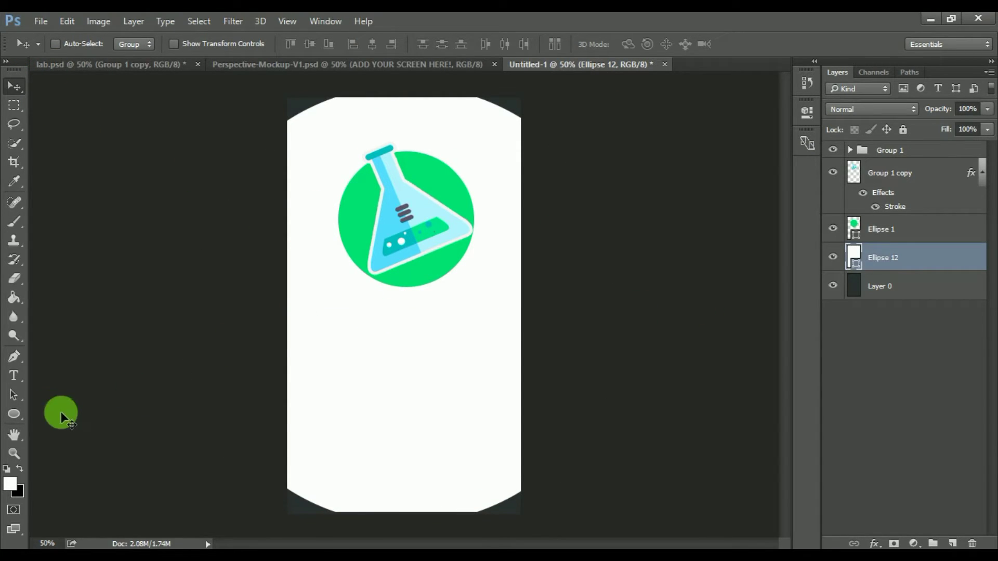
# Step: Give the large circle a dark teal fill
pyautogui.click(14, 414)
pyautogui.click(134, 44)
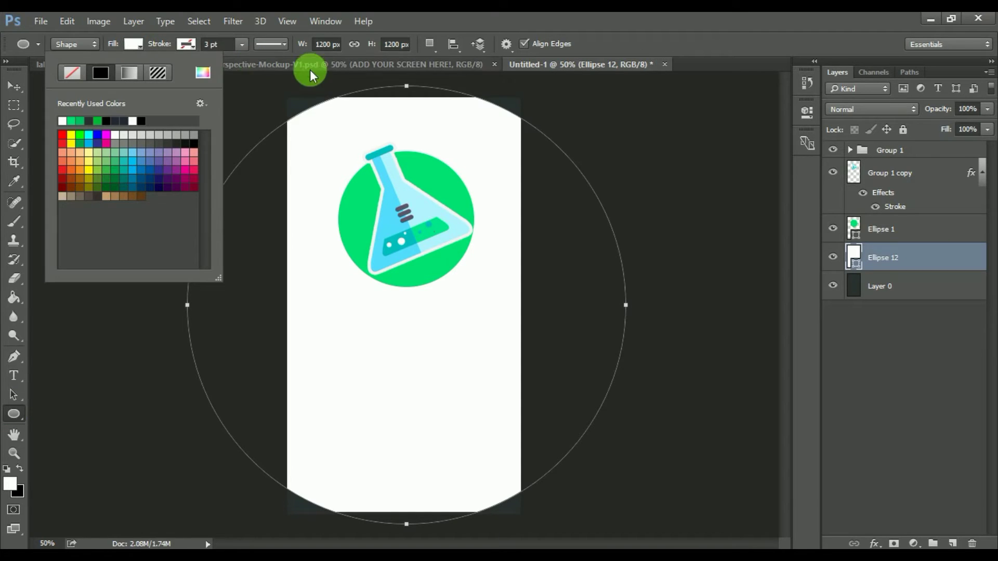
pyautogui.click(213, 76)
pyautogui.click(398, 216)
pyautogui.click(616, 194)
pyautogui.click(611, 208)
pyautogui.moveTo(615, 215); pyautogui.dragTo(602, 243)
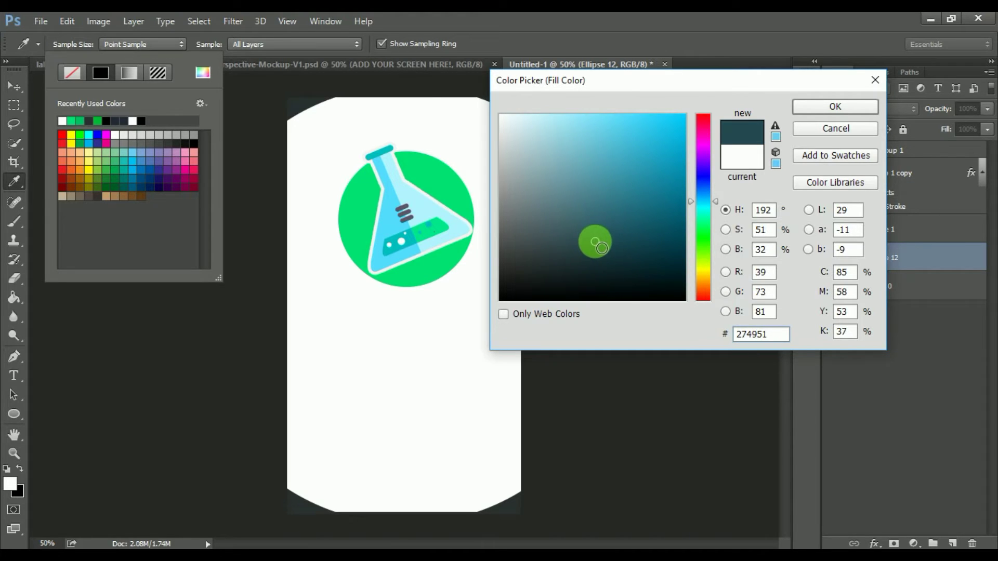
pyautogui.press('Return')
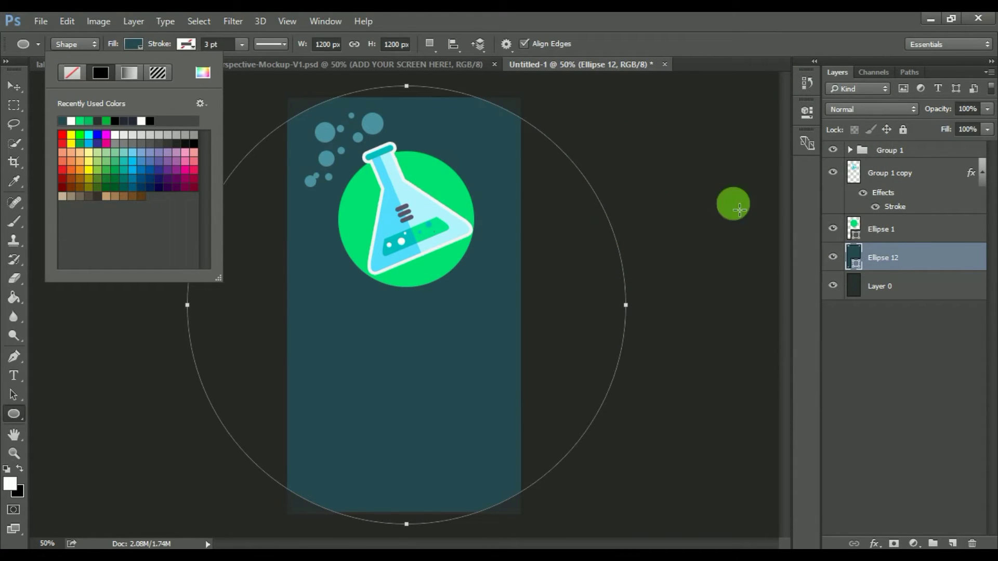
# Step: Set Ellipse 12 to Overlay at about 50% opacity, then select Group 1
pyautogui.click(873, 106)
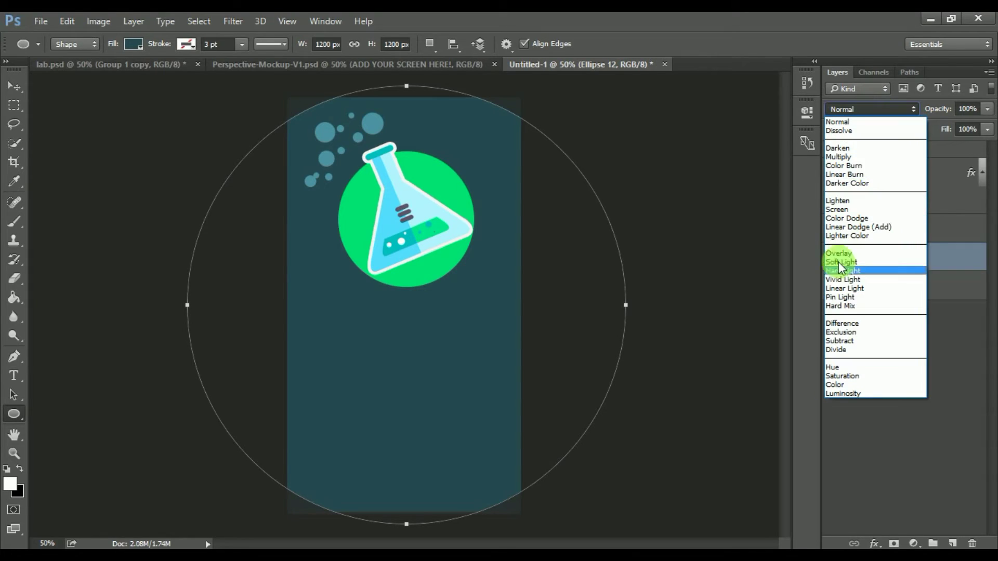
pyautogui.click(846, 254)
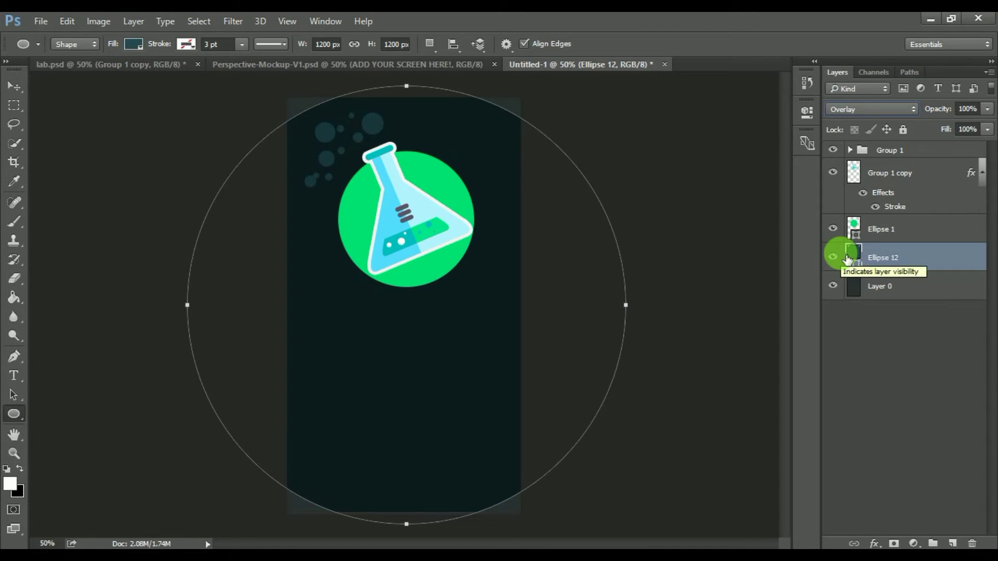
pyautogui.click(899, 312)
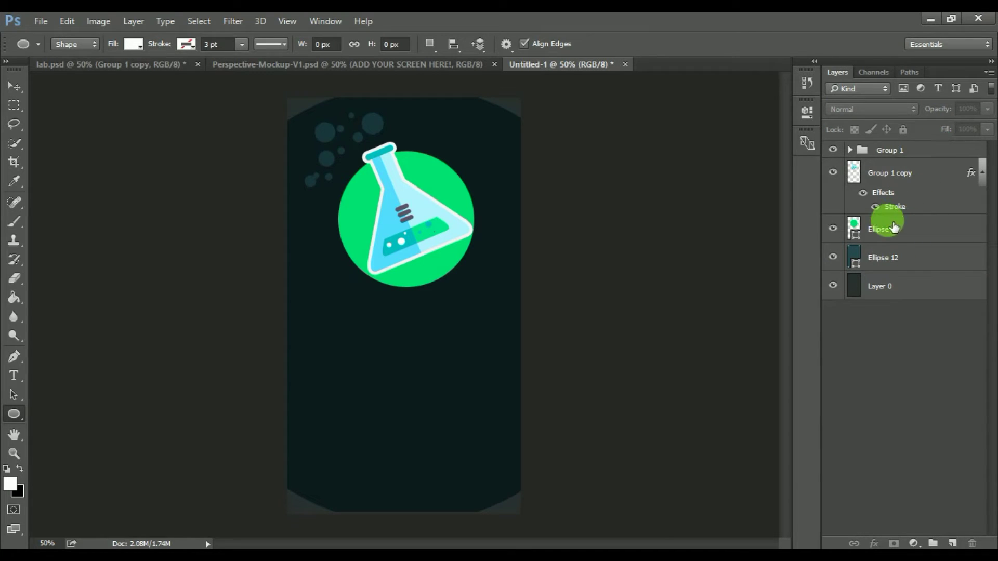
pyautogui.click(886, 244)
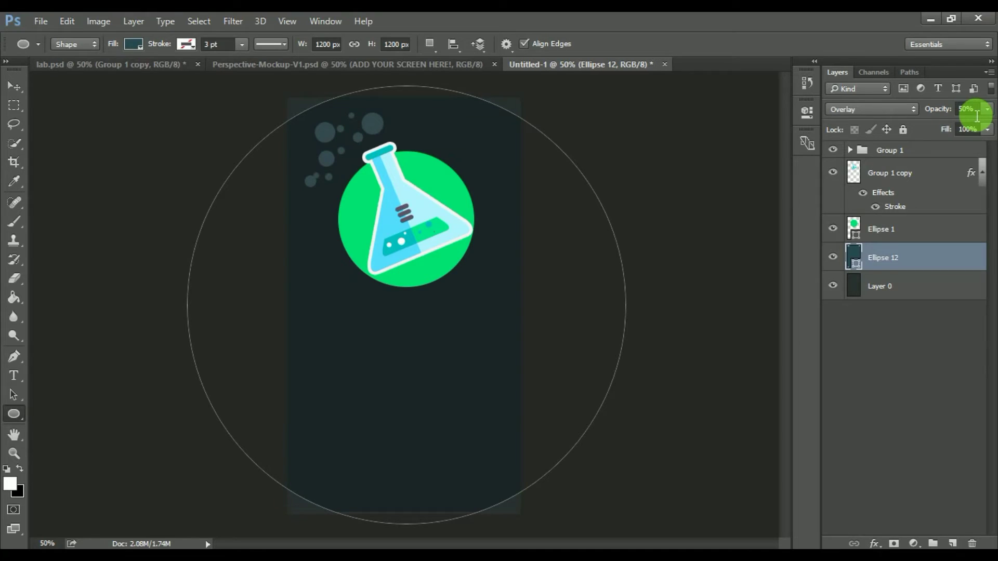
pyautogui.click(863, 329)
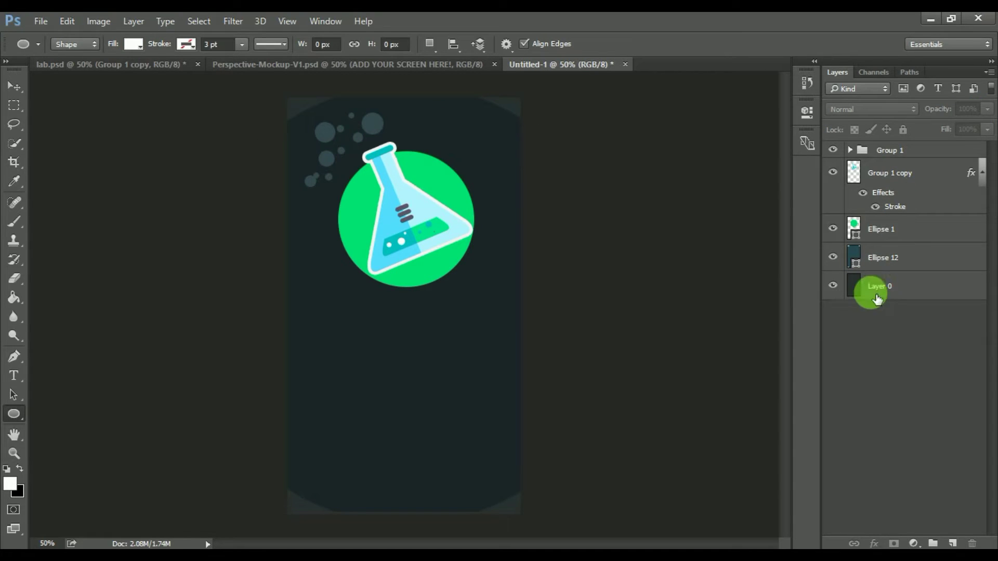
pyautogui.click(897, 154)
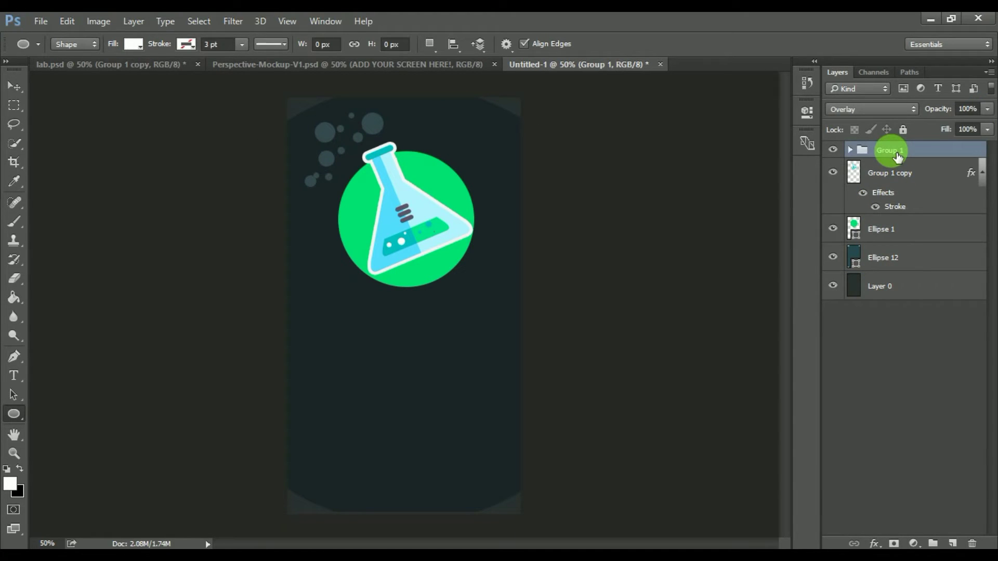
# Step: Duplicate the bubble group as Group 1 copy 2, move it down and double its size
pyautogui.rightClick(891, 192)
pyautogui.rightClick(900, 154)
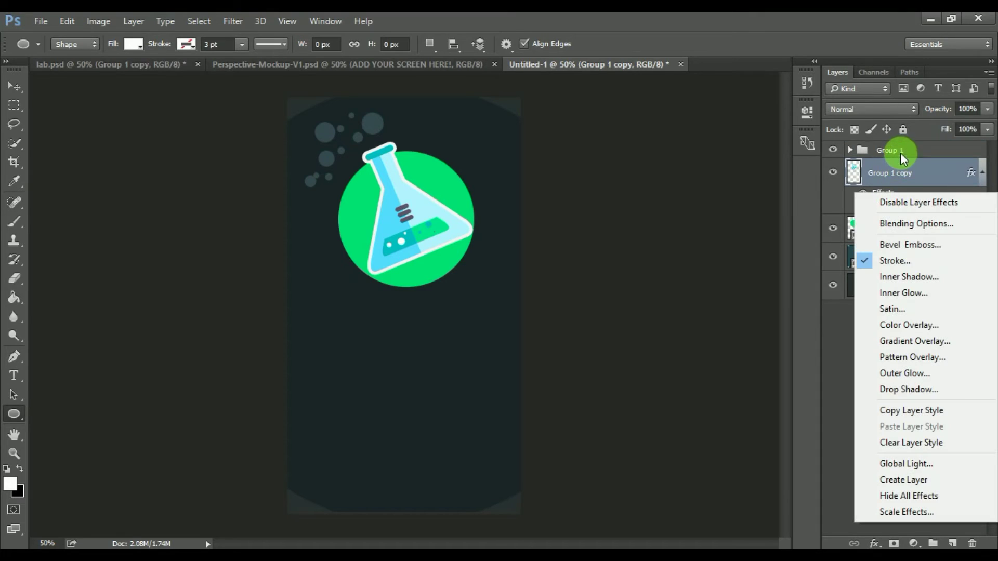
pyautogui.click(818, 127)
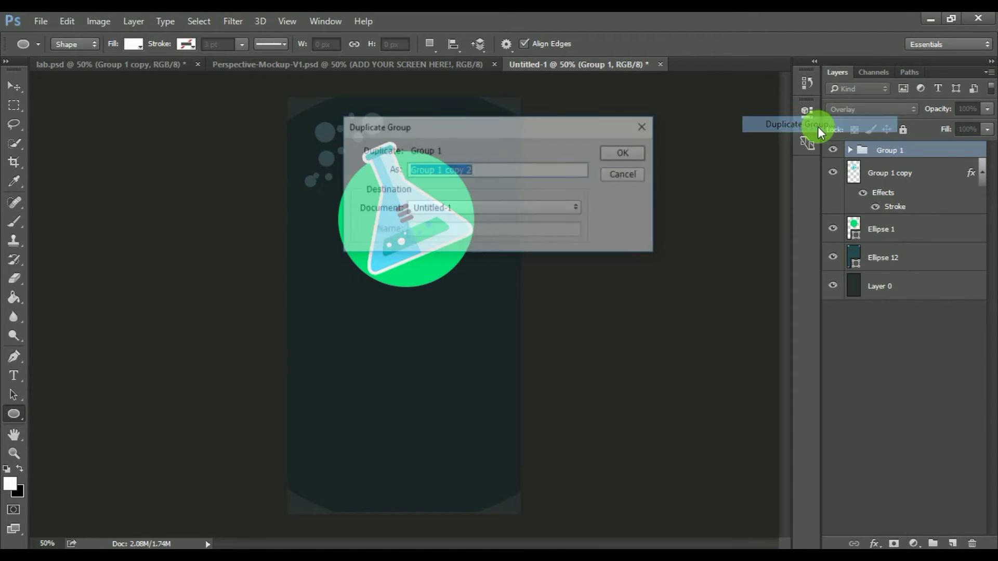
pyautogui.click(629, 152)
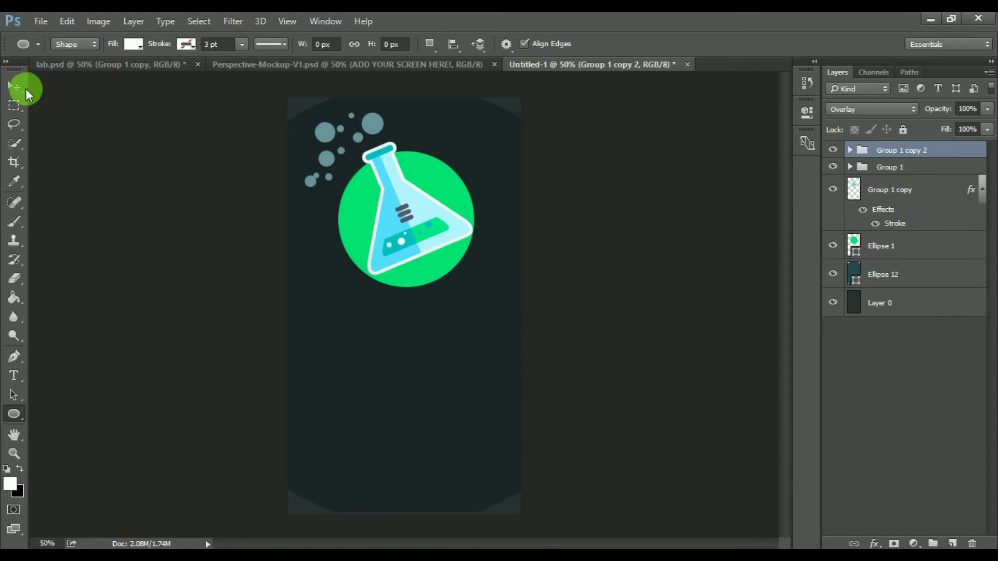
pyautogui.click(14, 86)
pyautogui.moveTo(317, 136); pyautogui.dragTo(407, 410)
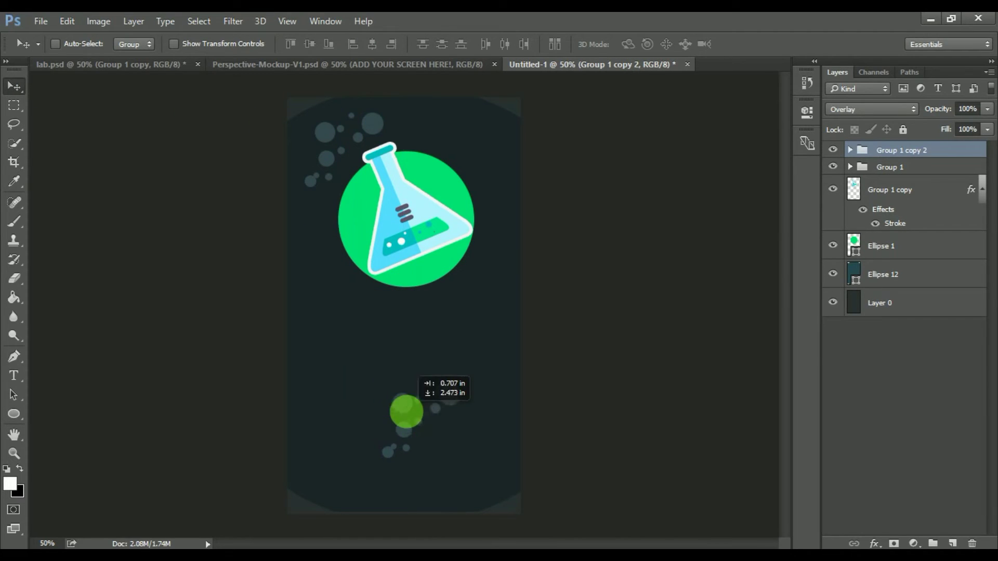
pyautogui.hotkey('ctrl', 't')
pyautogui.moveTo(460, 384)
pyautogui.mouseDown()
pyautogui.moveTo(514, 354)
pyautogui.moveTo(541, 451)
pyautogui.mouseUp()
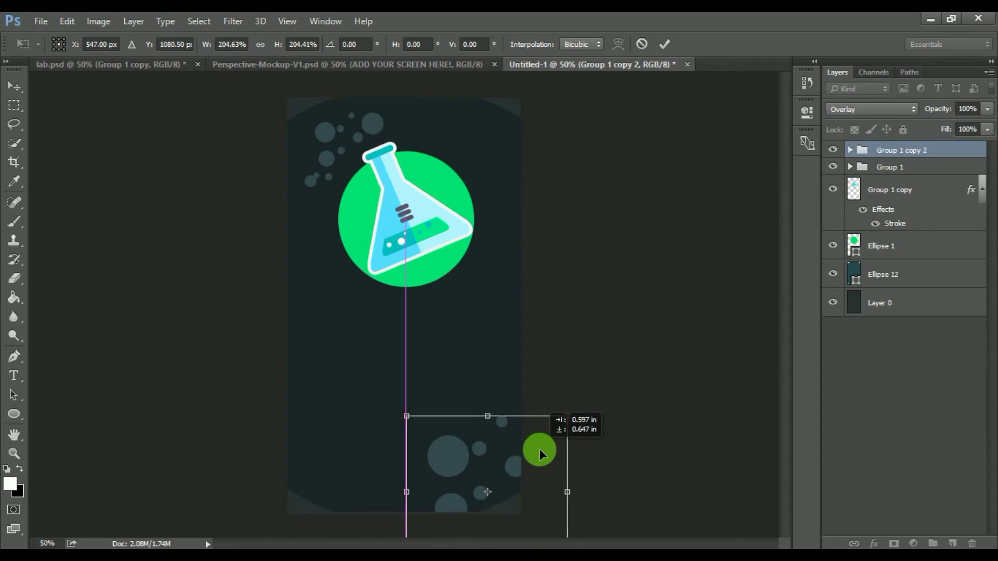
pyautogui.press('Return')
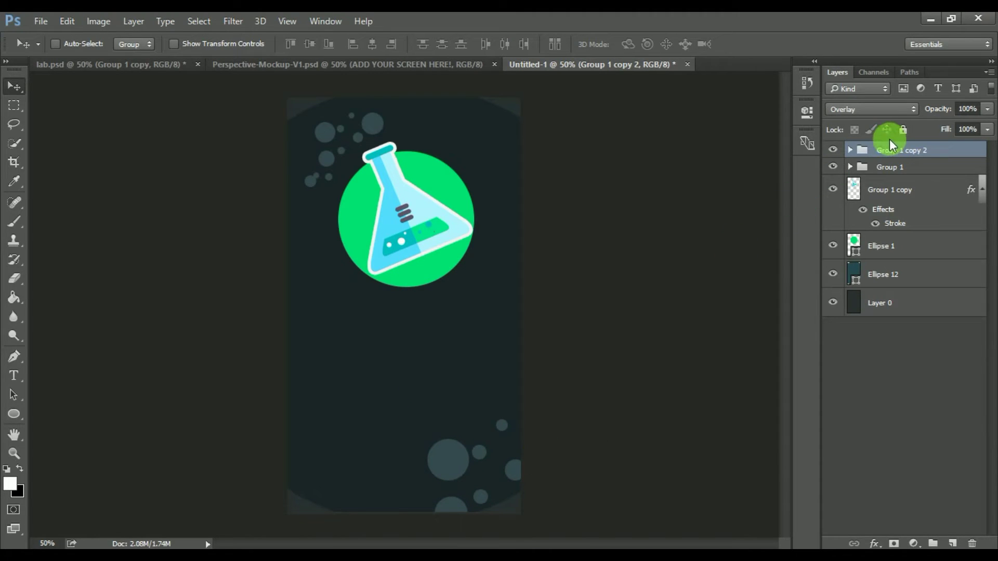
# Step: Duplicate it as Group 1 copy 3, rotated about -52° and shifted left
pyautogui.rightClick(890, 150)
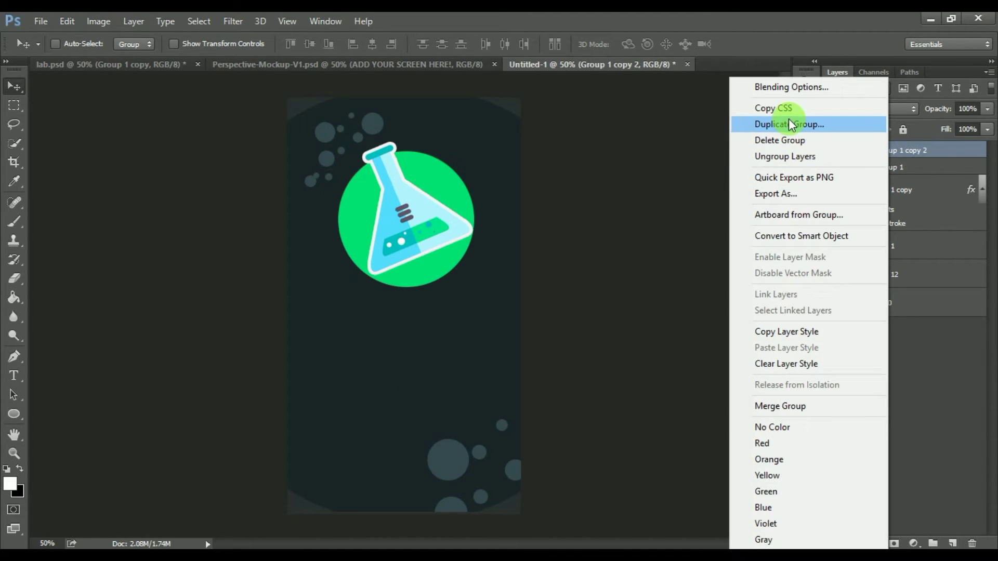
pyautogui.click(785, 124)
pyautogui.click(632, 151)
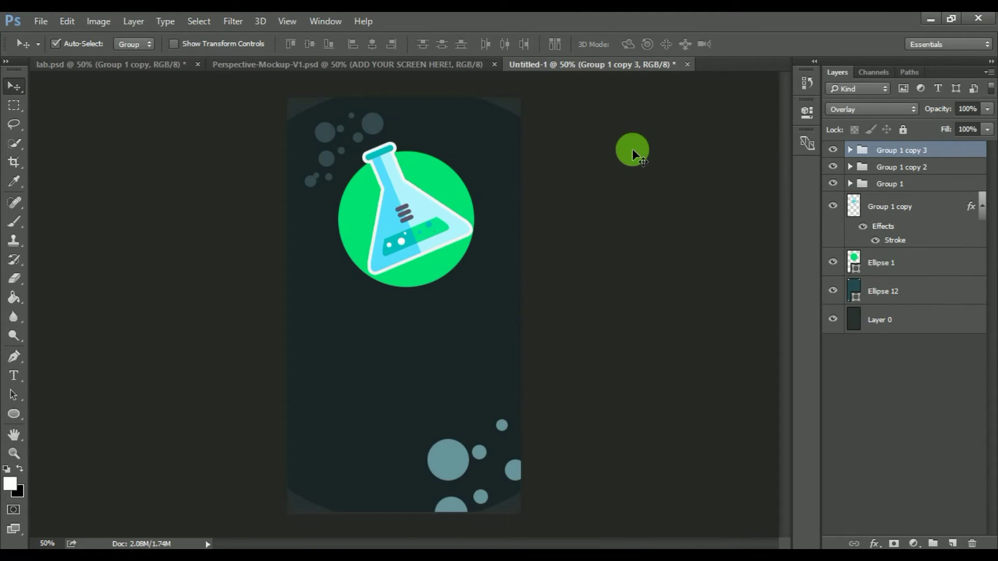
pyautogui.hotkey('ctrl', 't')
pyautogui.moveTo(577, 225); pyautogui.dragTo(361, 312)
pyautogui.moveTo(423, 414); pyautogui.dragTo(409, 434)
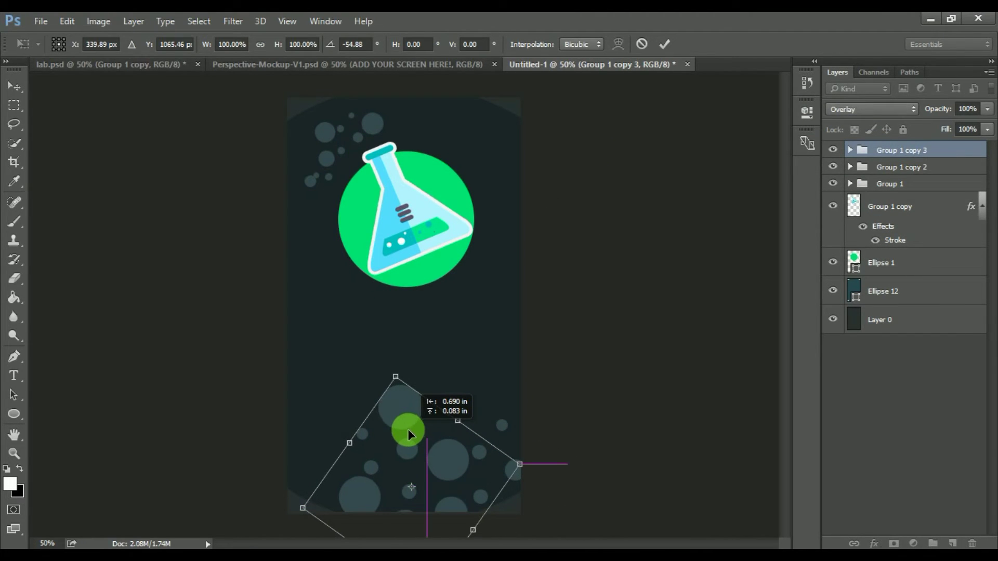
pyautogui.press('Return')
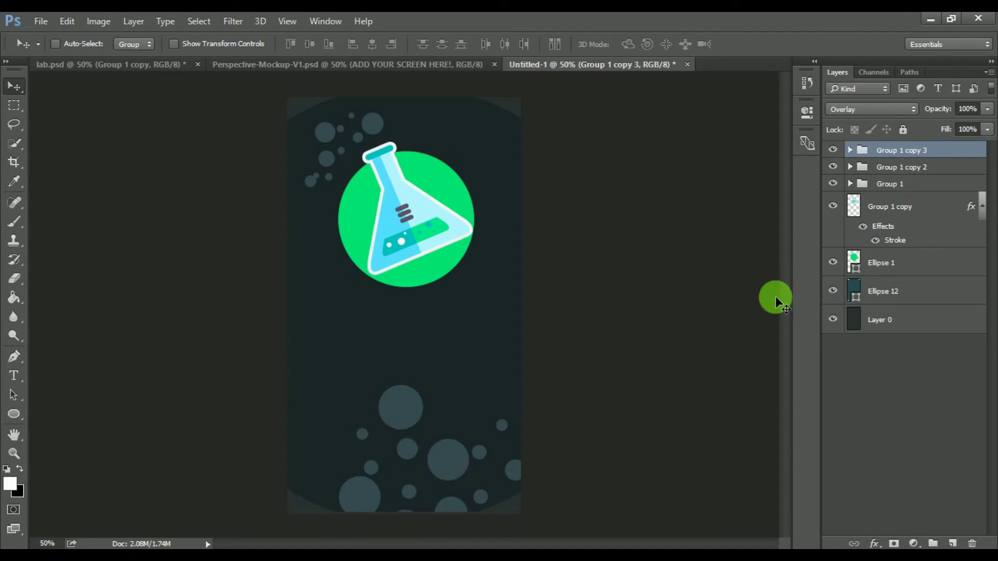
# Step: Add Group 1 copy 4, rotated into the lower-left corner
pyautogui.hotkey('ctrl', 'j')
pyautogui.hotkey('shift', 'Left')
pyautogui.hotkey('shift', 'Left')
pyautogui.hotkey('shift', 'Left')
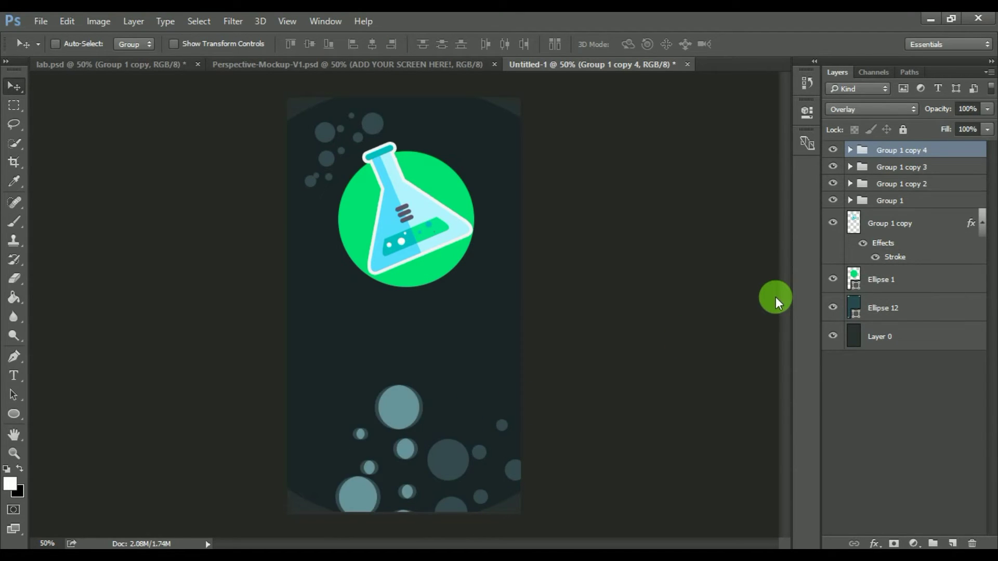
pyautogui.hotkey('shift', 'Left')
pyautogui.hotkey('shift', 'Left')
pyautogui.hotkey('shift', 'Left')
pyautogui.hotkey('shift', 'Left')
pyautogui.hotkey('shift', 'Left')
pyautogui.hotkey('shift', 'Left')
pyautogui.hotkey('shift', 'Left')
pyautogui.hotkey('shift', 'Left')
pyautogui.hotkey('shift', 'Left')
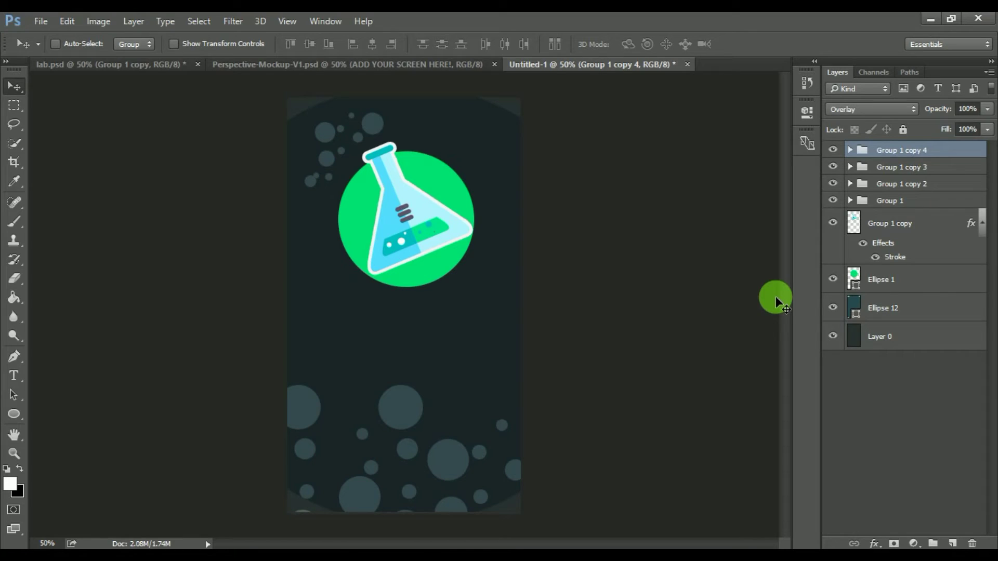
pyautogui.hotkey('ctrl', 't')
pyautogui.moveTo(519, 292)
pyautogui.mouseDown()
pyautogui.moveTo(305, 329)
pyautogui.moveTo(231, 468)
pyautogui.mouseUp()
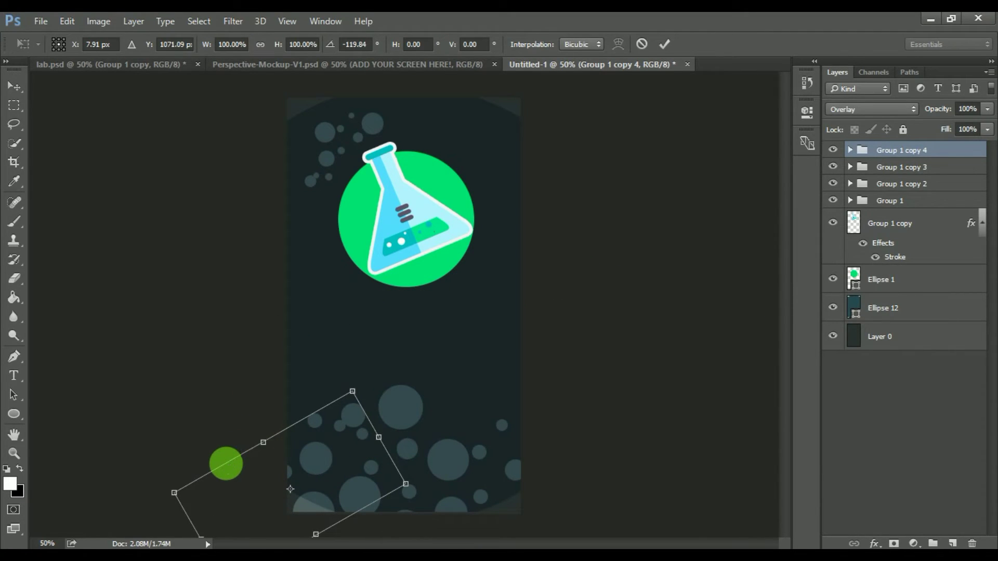
pyautogui.press('Return')
# Step: Lower the opacity of the three bubble copies to fade them
pyautogui.keyDown('shift'); pyautogui.click(945, 184); pyautogui.keyUp('shift')
pyautogui.moveTo(943, 110); pyautogui.dragTo(918, 113)
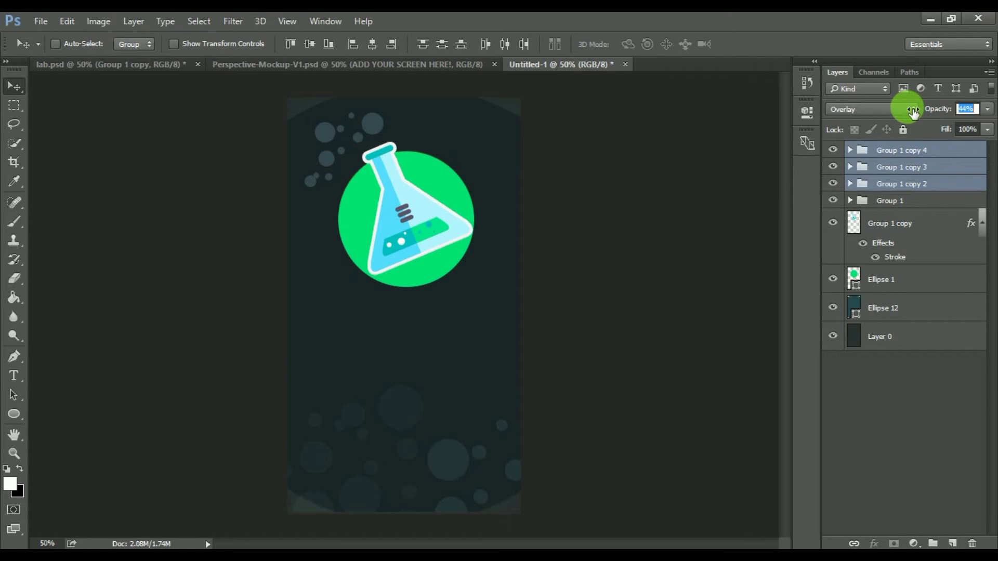
pyautogui.click(934, 385)
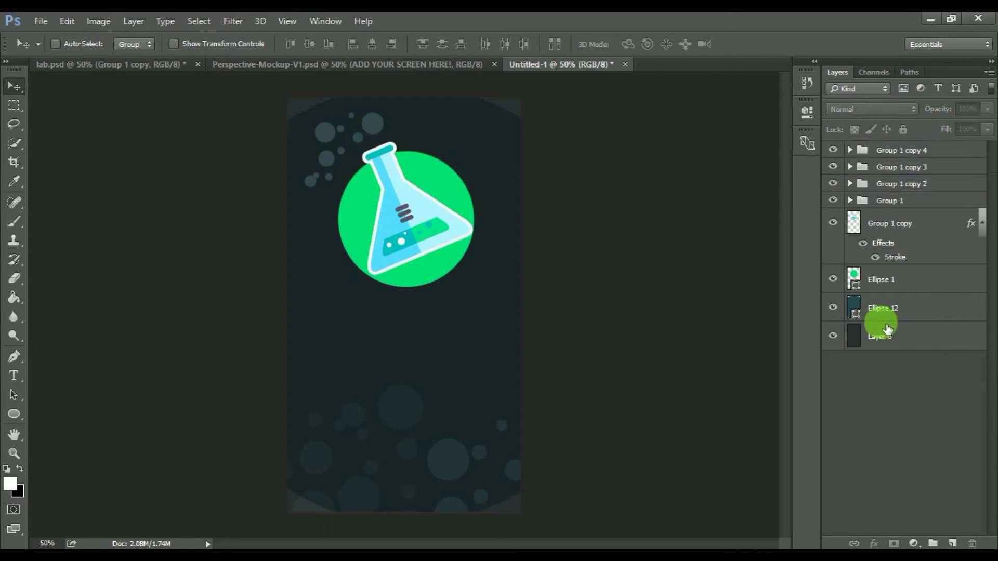
pyautogui.click(107, 418)
# Step: Add the title text 'DEZCORB LABS' below the flask logo
pyautogui.click(14, 373)
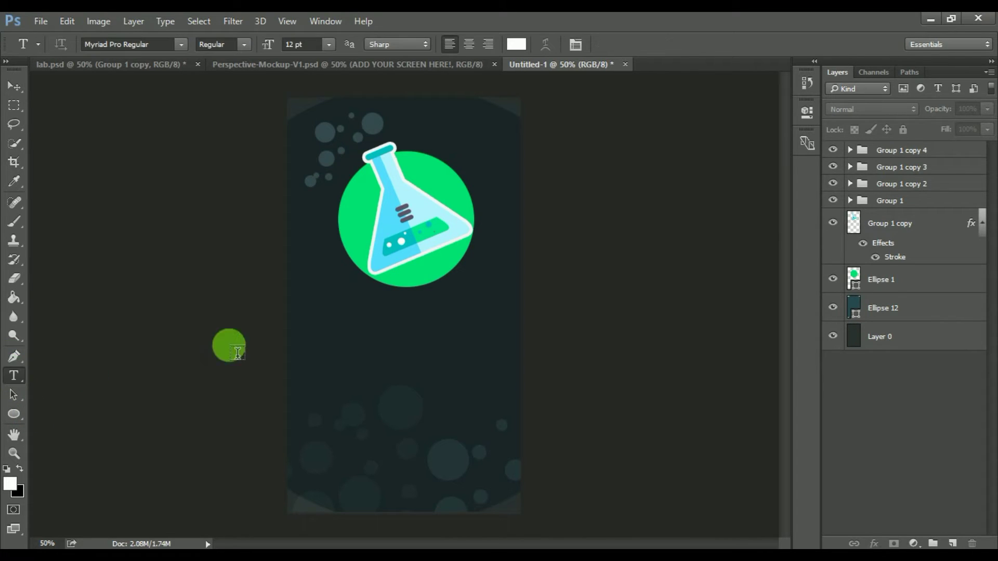
pyautogui.click(323, 343)
pyautogui.write('DEZCORB')
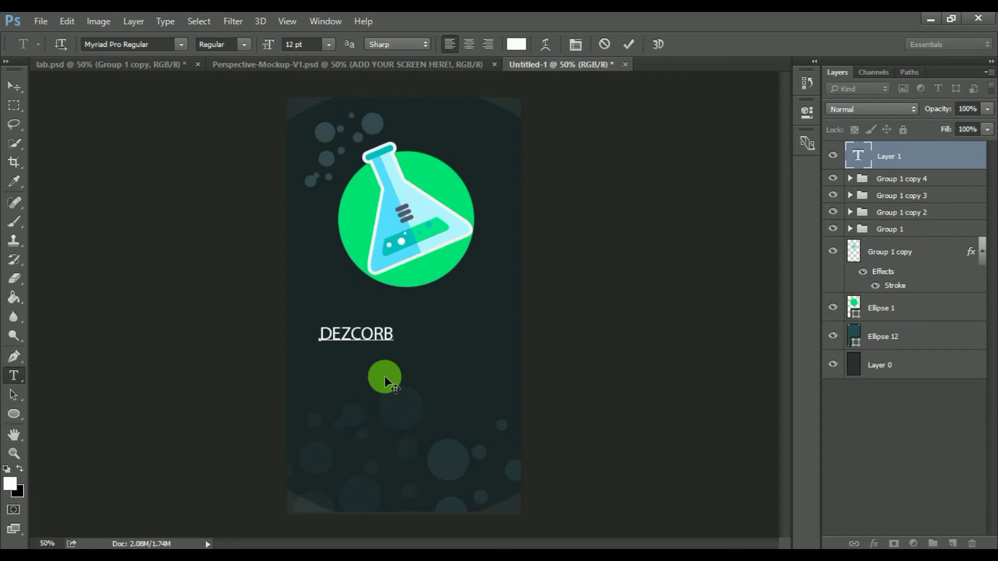
pyautogui.write(' LABS')
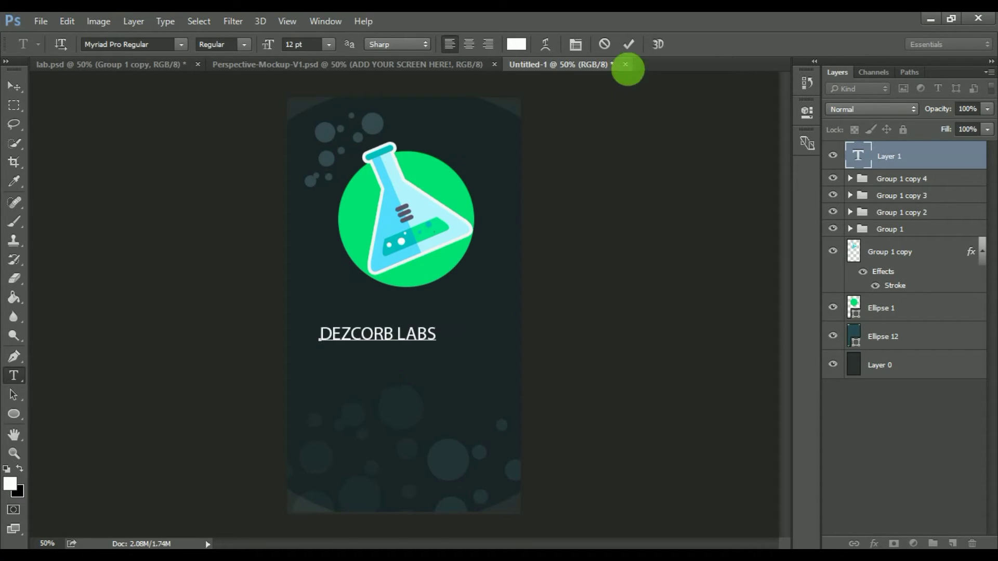
pyautogui.click(628, 46)
# Step: Join the title into 'DEZCORBLABS', make LABS bold, and set it to 10 pt
pyautogui.click(403, 340)
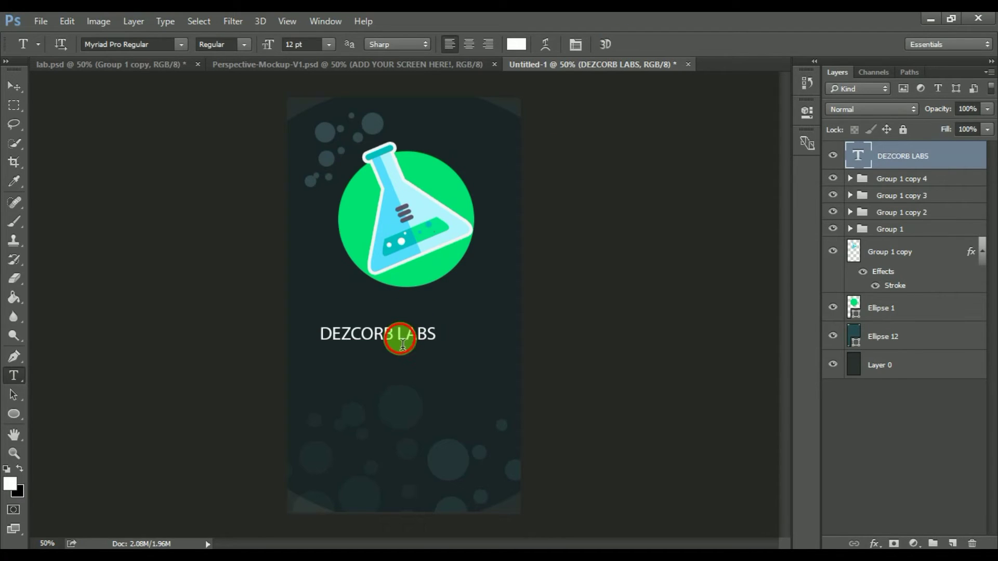
pyautogui.press('BackSpace')
pyautogui.moveTo(396, 340); pyautogui.dragTo(433, 340)
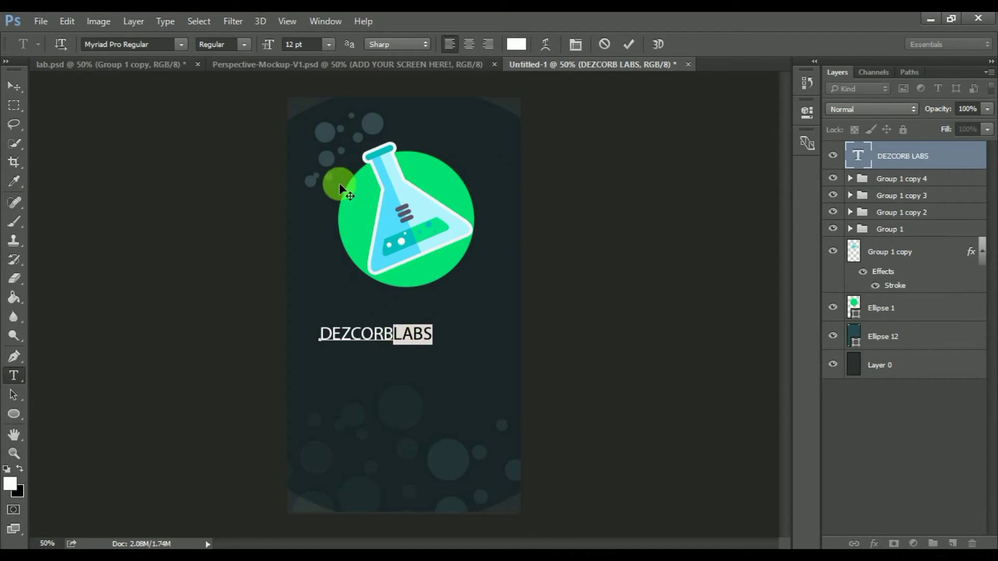
pyautogui.click(245, 46)
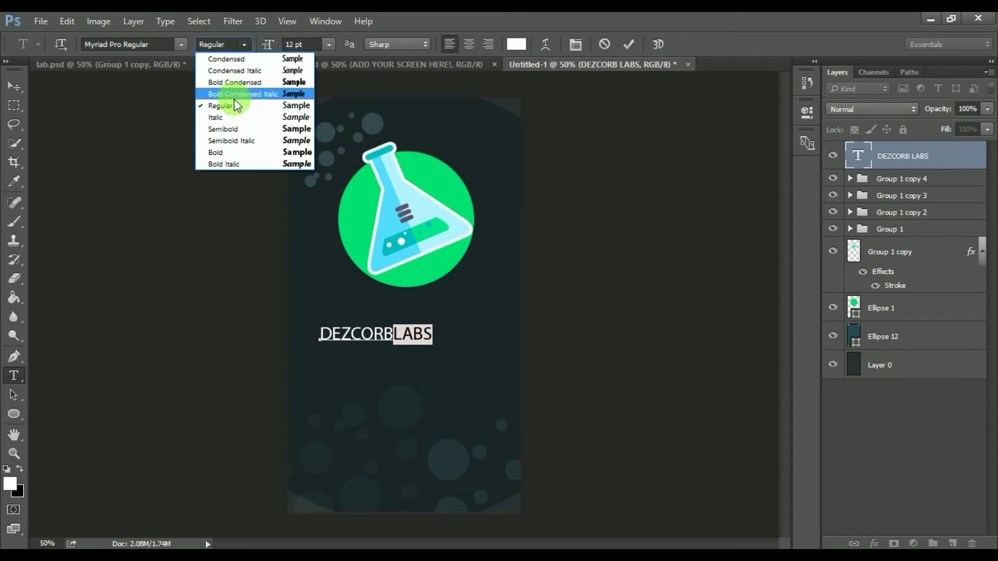
pyautogui.click(224, 152)
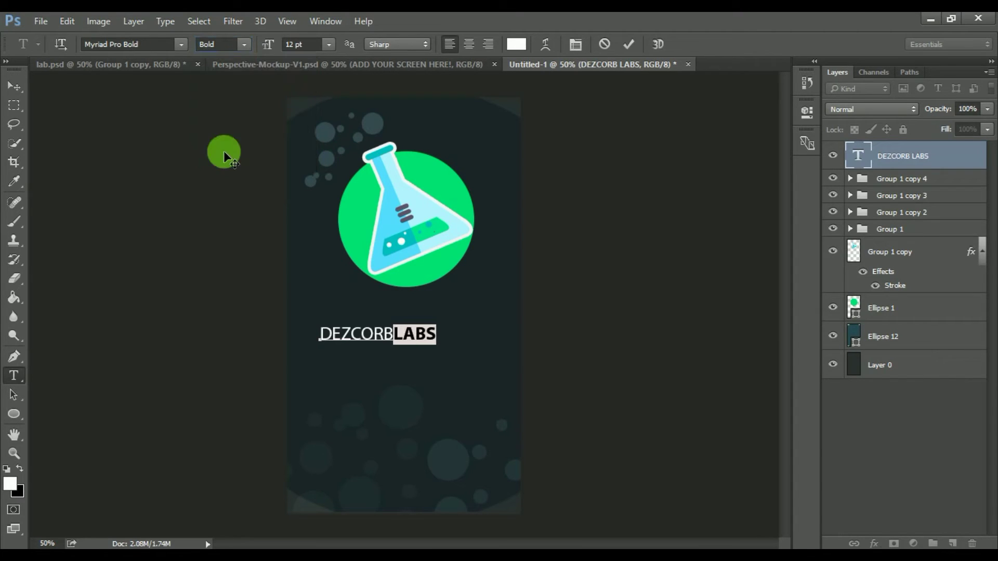
pyautogui.click(630, 45)
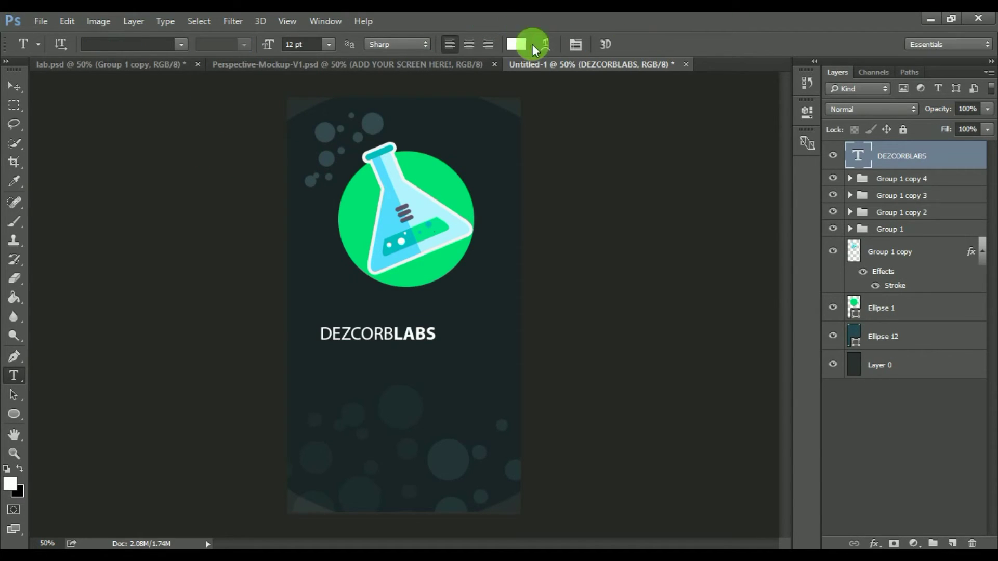
pyautogui.click(316, 47)
pyautogui.write('10')
pyautogui.press('Return')
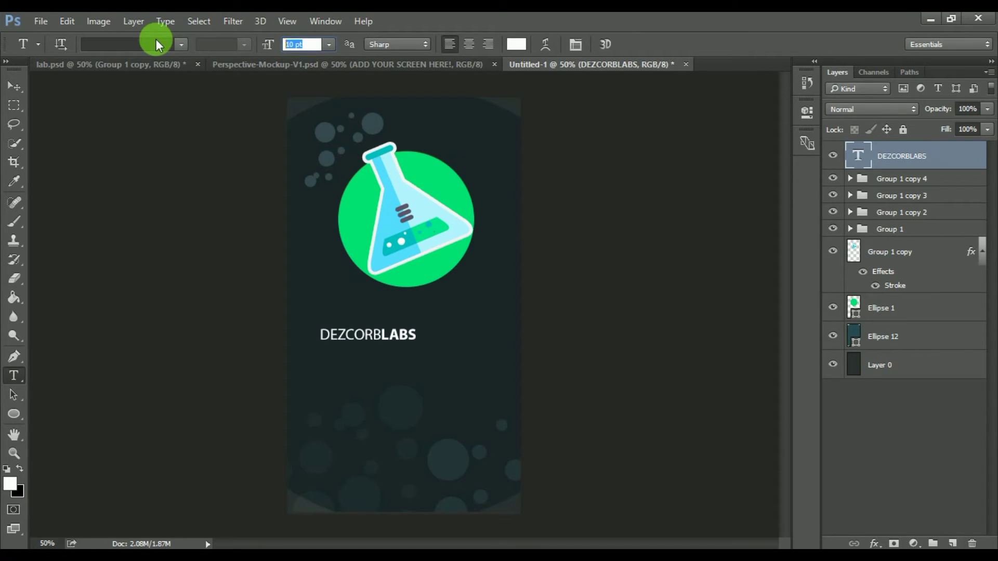
# Step: Centre the DEZCORBLABS title beneath the logo, nudging it slightly left
pyautogui.click(14, 86)
pyautogui.moveTo(313, 217)
pyautogui.mouseDown()
pyautogui.moveTo(355, 235)
pyautogui.moveTo(392, 218)
pyautogui.mouseUp()
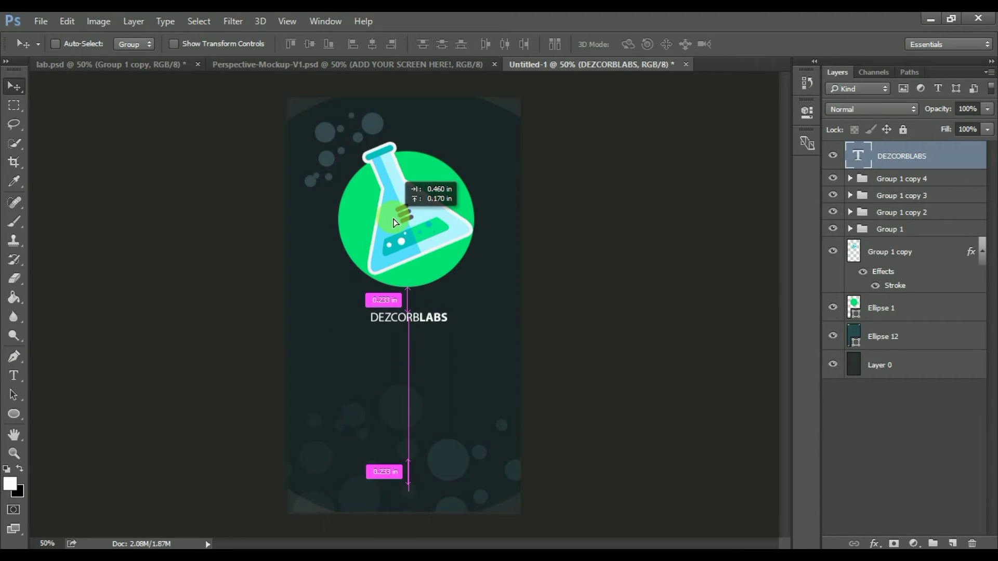
pyautogui.moveTo(392, 217); pyautogui.dragTo(392, 215)
pyautogui.press('t')
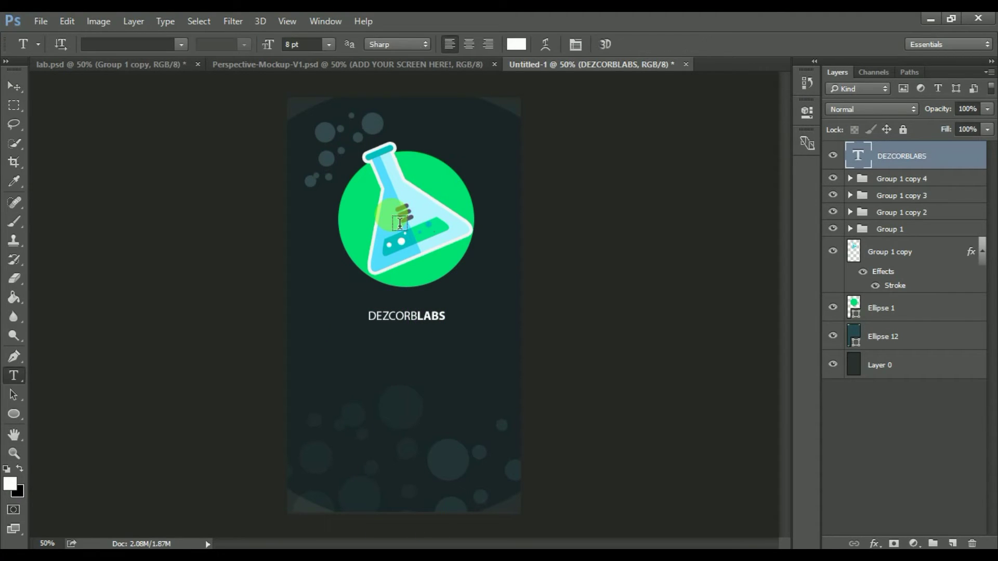
pyautogui.click(947, 432)
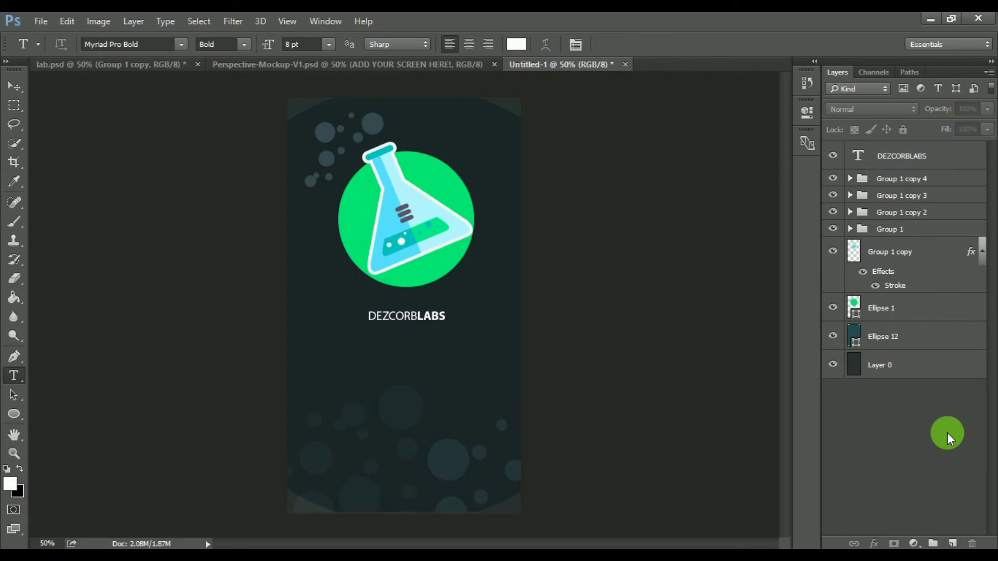
pyautogui.press('v')
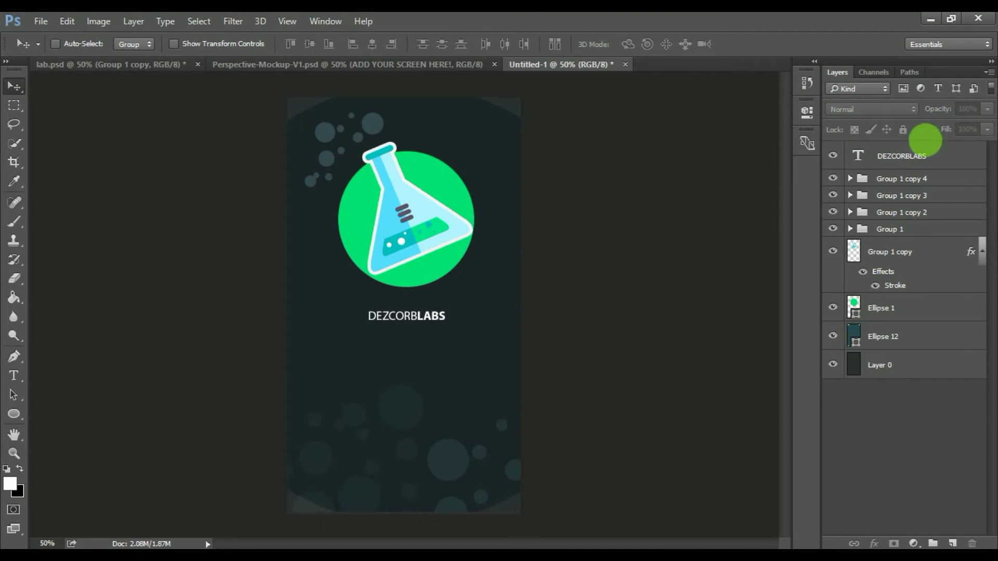
pyautogui.click(928, 156)
pyautogui.press('Left')
pyautogui.press('Left')
pyautogui.press('Left')
pyautogui.press('Left')
pyautogui.press('Left')
pyautogui.press('Left')
pyautogui.click(155, 396)
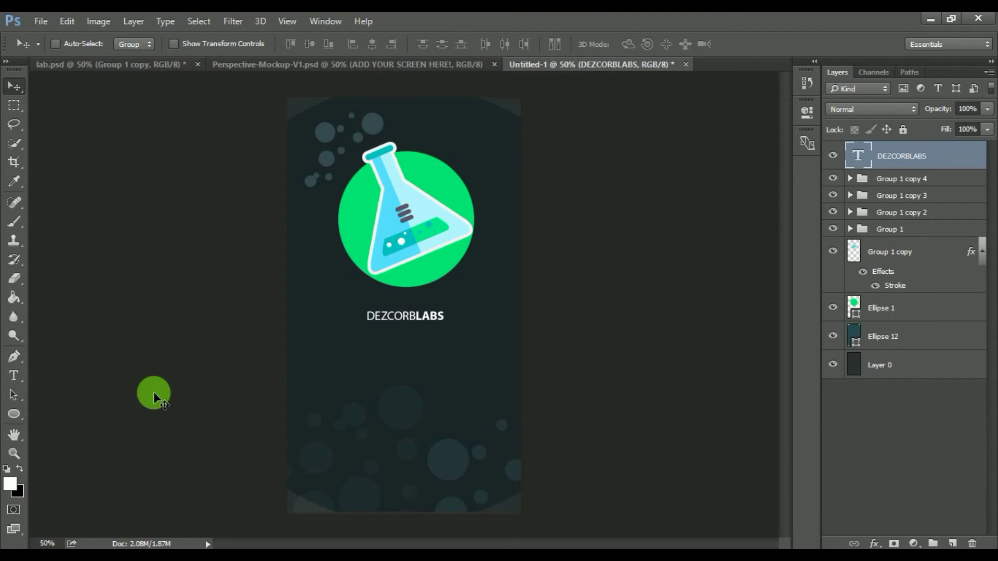
# Step: Draw a wide sharp-cornered bar below the title with corner radius 0 px
pyautogui.moveTo(18, 413); pyautogui.dragTo(51, 426)
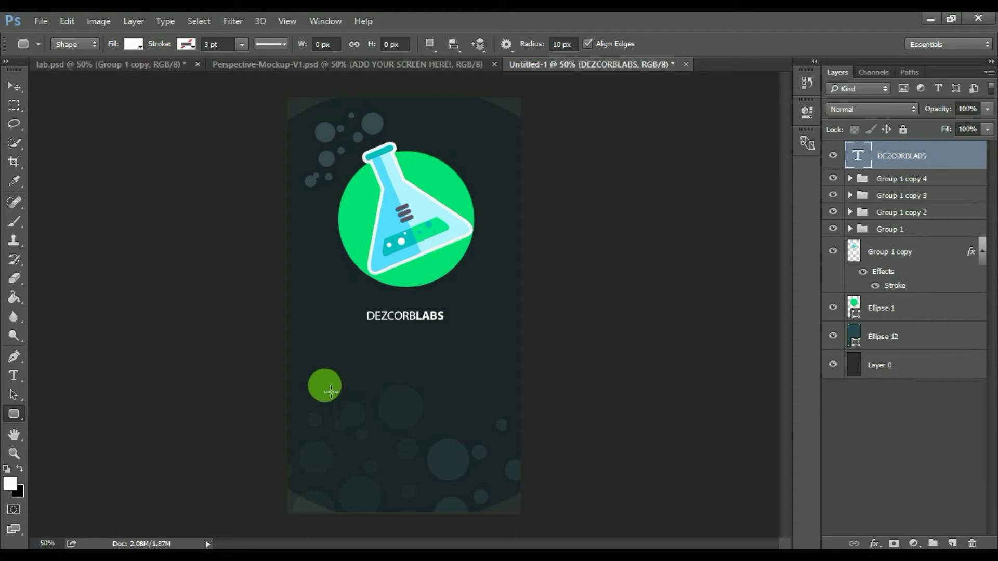
pyautogui.doubleClick(564, 44)
pyautogui.write('0')
pyautogui.press('Return')
pyautogui.moveTo(325, 383); pyautogui.dragTo(502, 413)
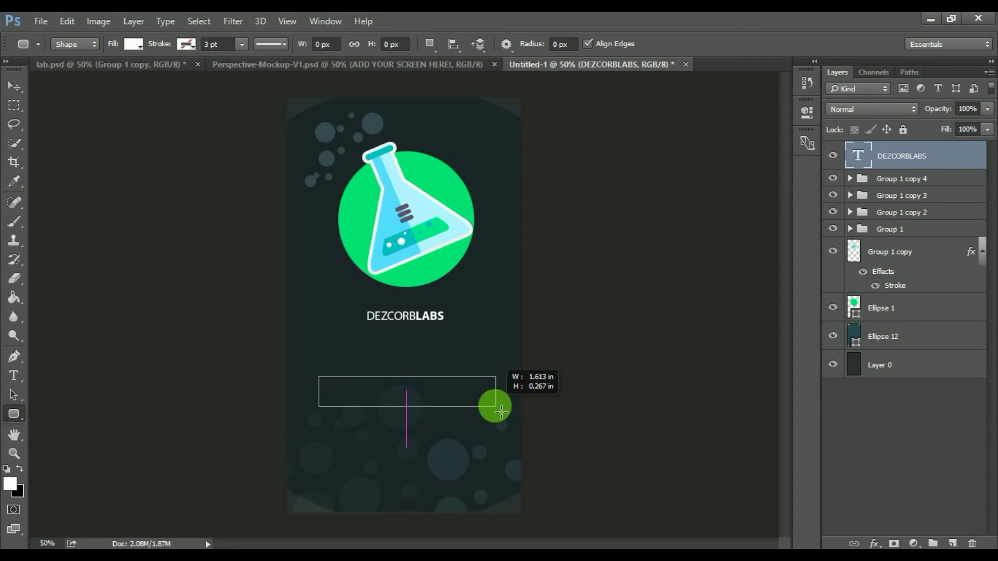
pyautogui.moveTo(502, 413); pyautogui.dragTo(502, 413)
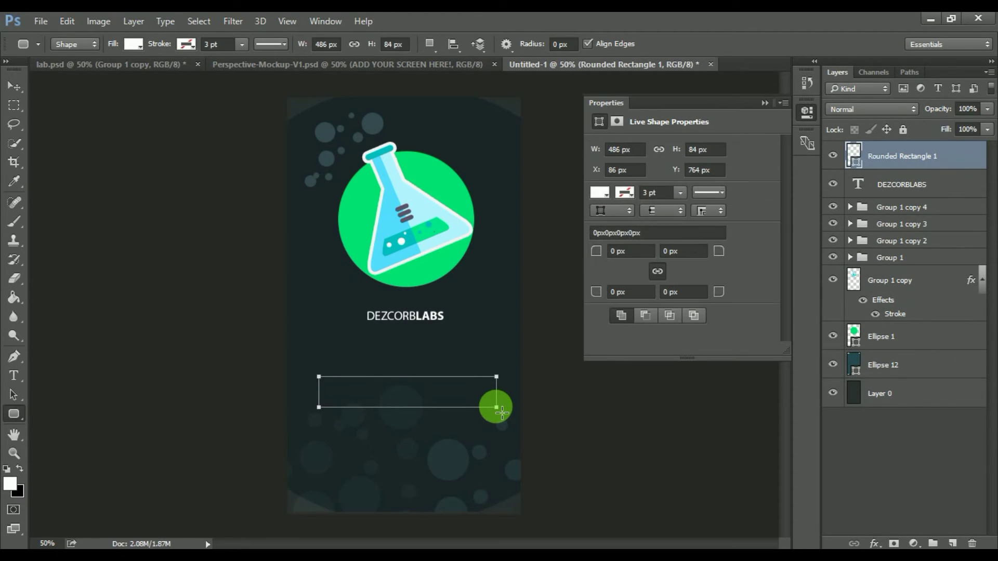
# Step: Fill the bar with the flask's light blue, #53dcff
pyautogui.press('v')
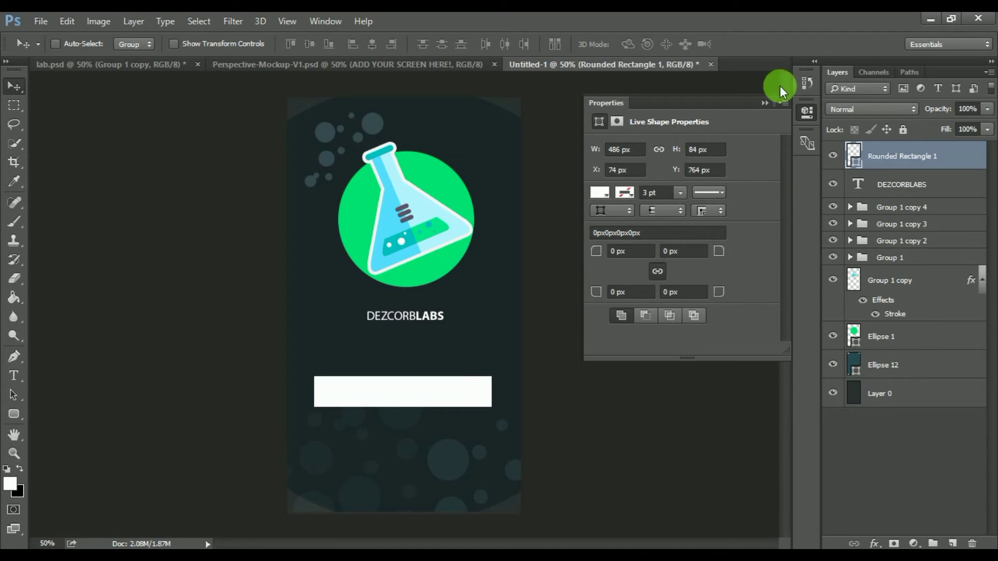
pyautogui.click(765, 103)
pyautogui.click(14, 413)
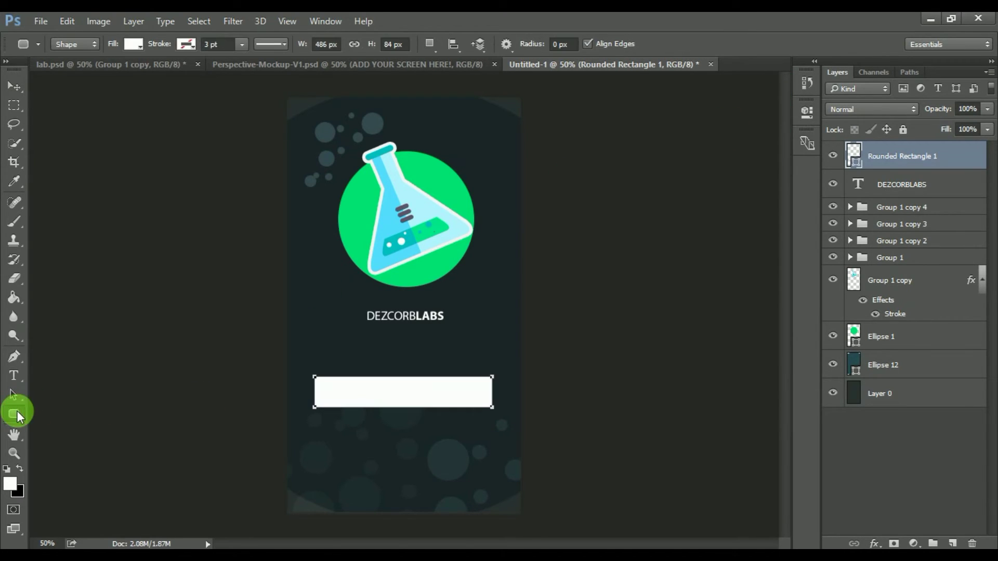
pyautogui.click(134, 44)
pyautogui.click(206, 71)
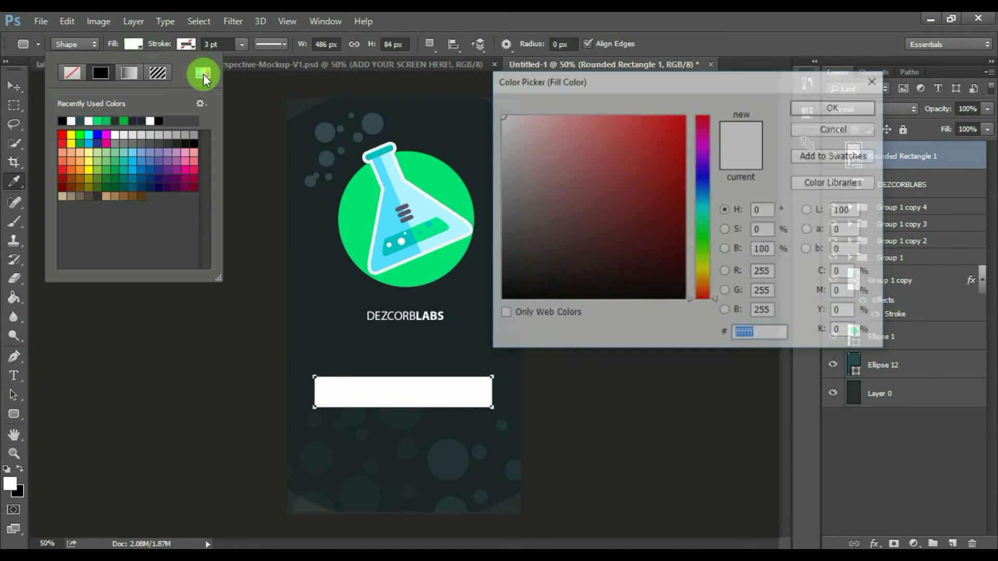
pyautogui.click(395, 217)
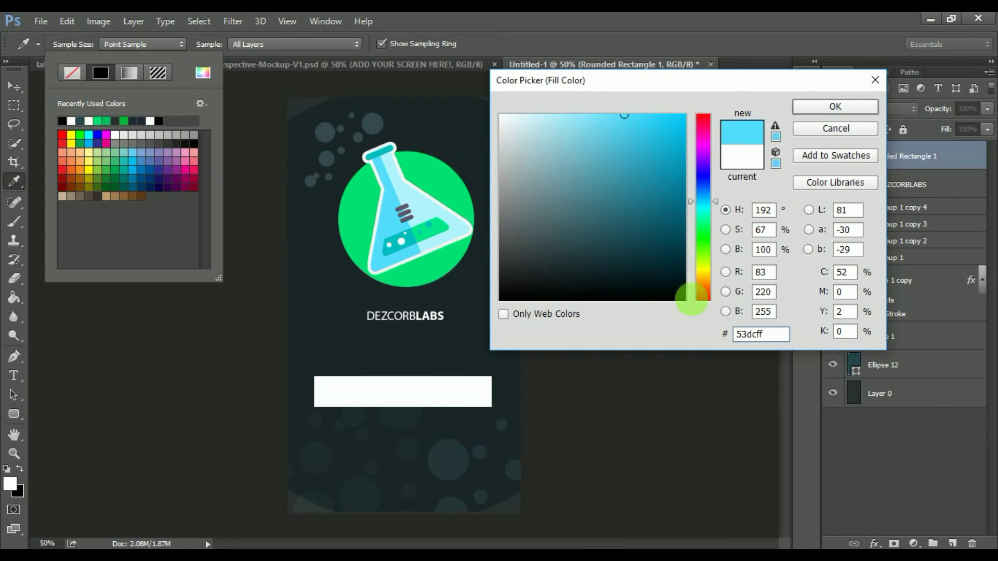
pyautogui.doubleClick(761, 334)
pyautogui.press('Return')
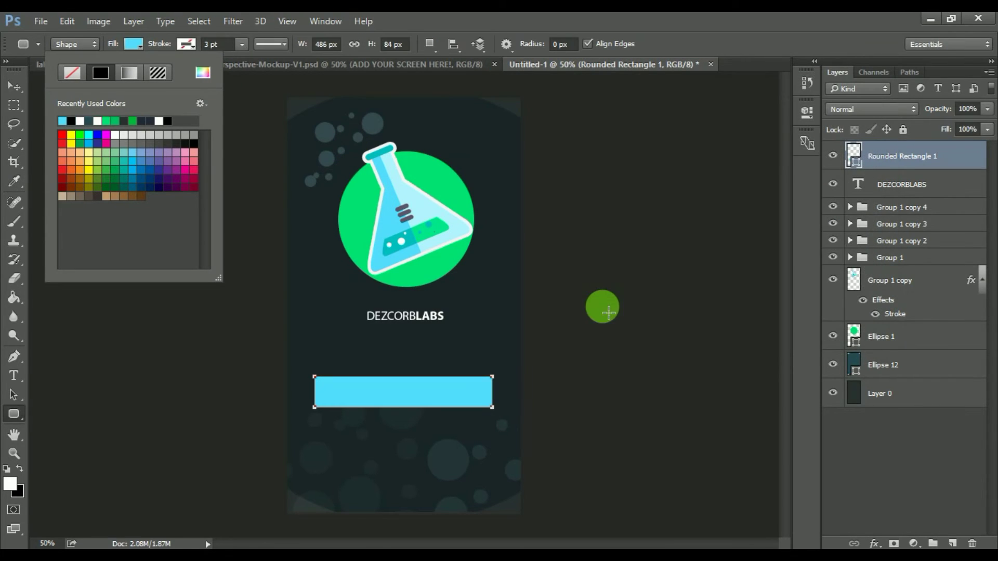
pyautogui.click(875, 465)
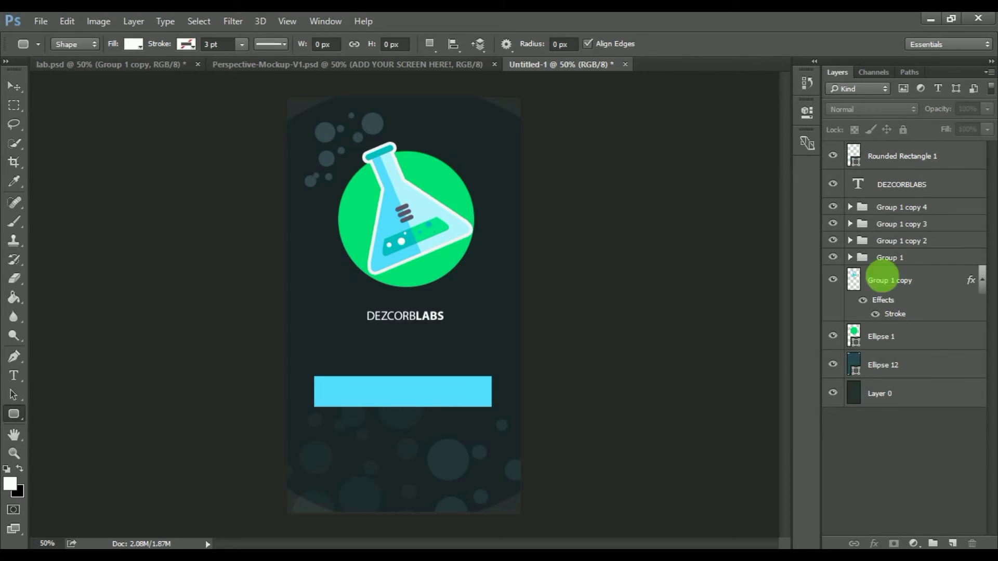
# Step: Duplicate the blue bar layer and move the copy down below the original
pyautogui.click(923, 163)
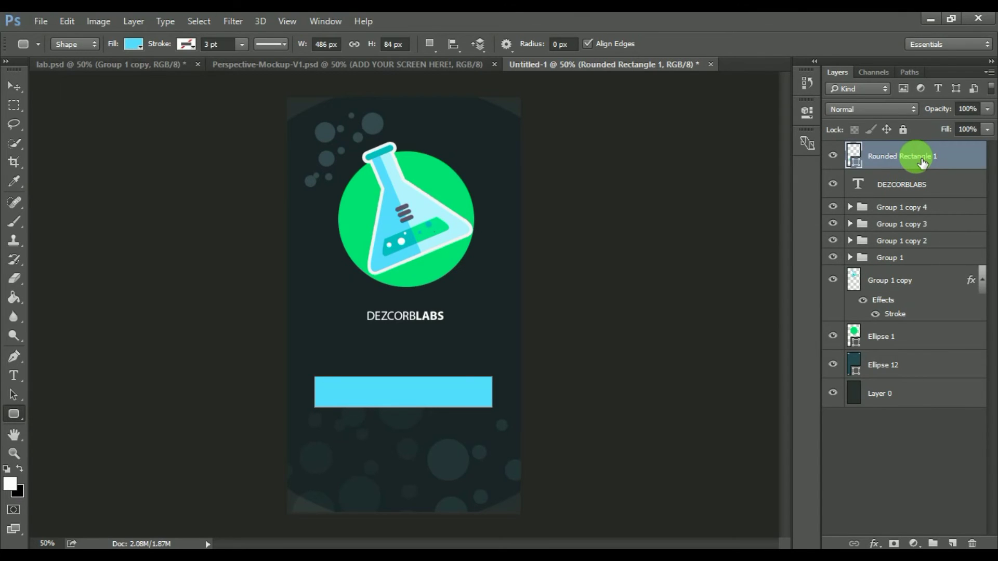
pyautogui.rightClick(923, 162)
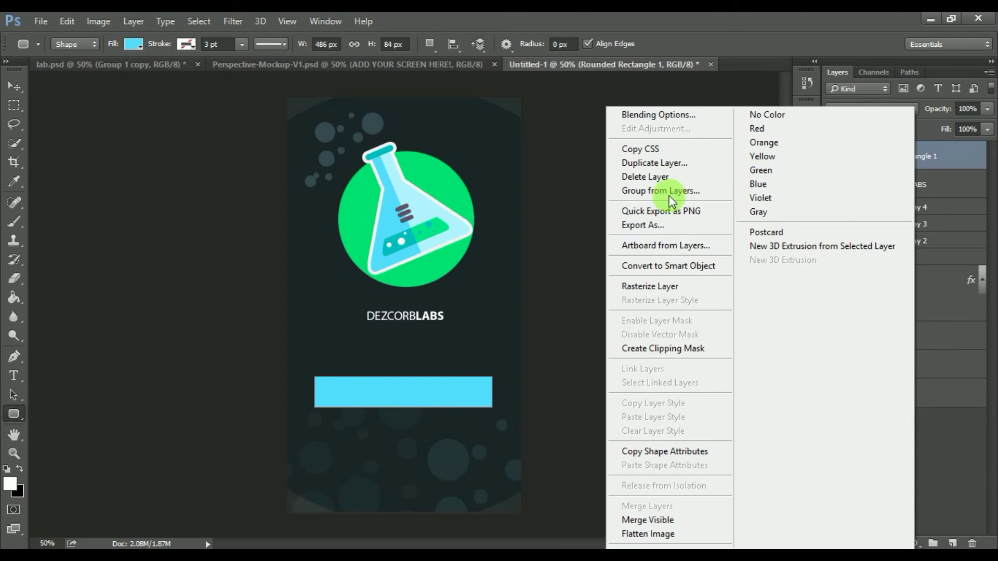
pyautogui.click(667, 164)
pyautogui.press('Return')
pyautogui.press('v')
pyautogui.hotkey('shift', 'Down')
pyautogui.hotkey('shift', 'Down')
pyautogui.hotkey('shift', 'Down')
pyautogui.hotkey('shift', 'Down')
pyautogui.hotkey('shift', 'Down')
pyautogui.hotkey('shift', 'Down')
pyautogui.hotkey('shift', 'Down')
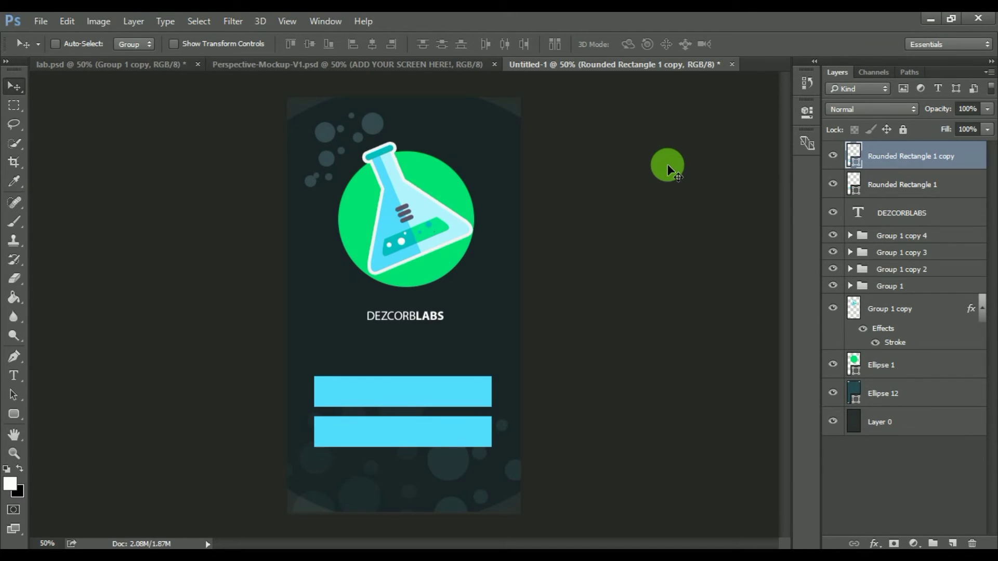
# Step: Give the copy no fill and a 1 pt light blue (#53dcff) outline
pyautogui.click(14, 415)
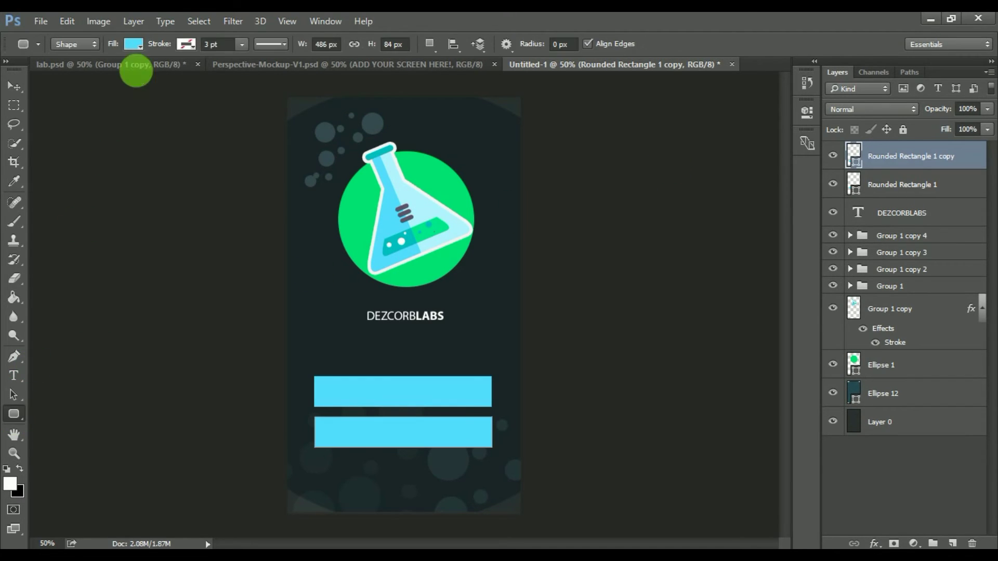
pyautogui.click(133, 46)
pyautogui.click(81, 73)
pyautogui.click(186, 43)
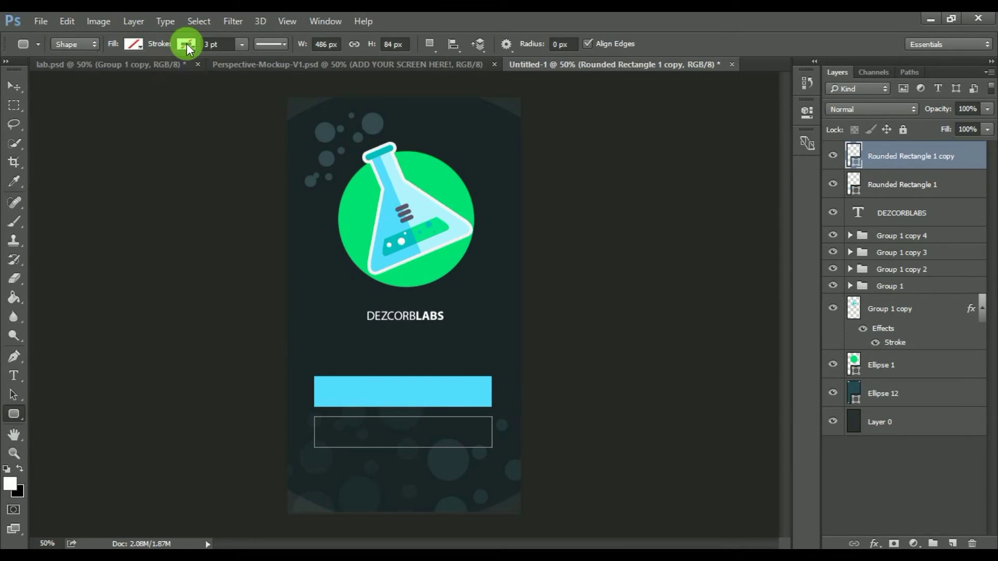
pyautogui.click(247, 66)
pyautogui.click(335, 401)
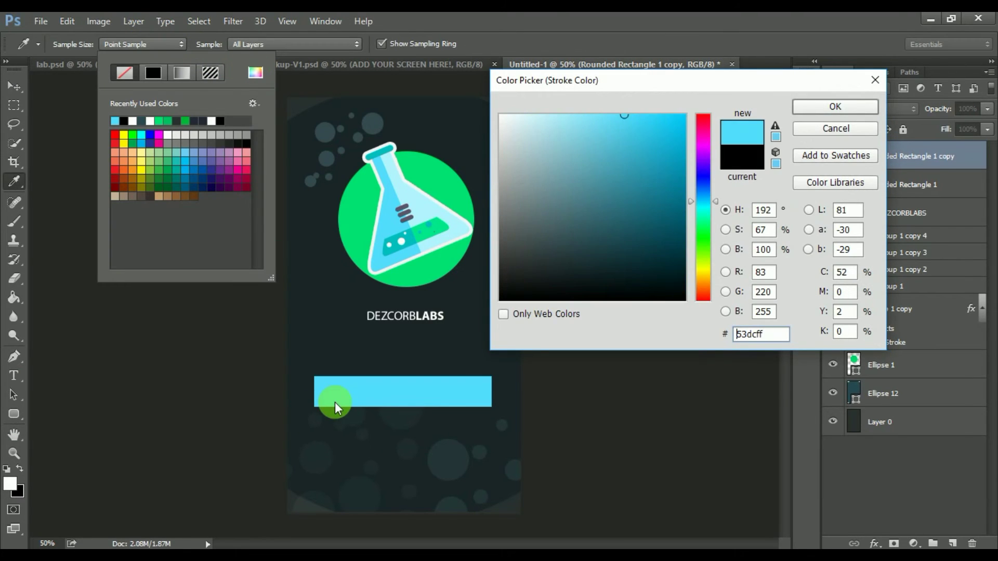
pyautogui.click(835, 107)
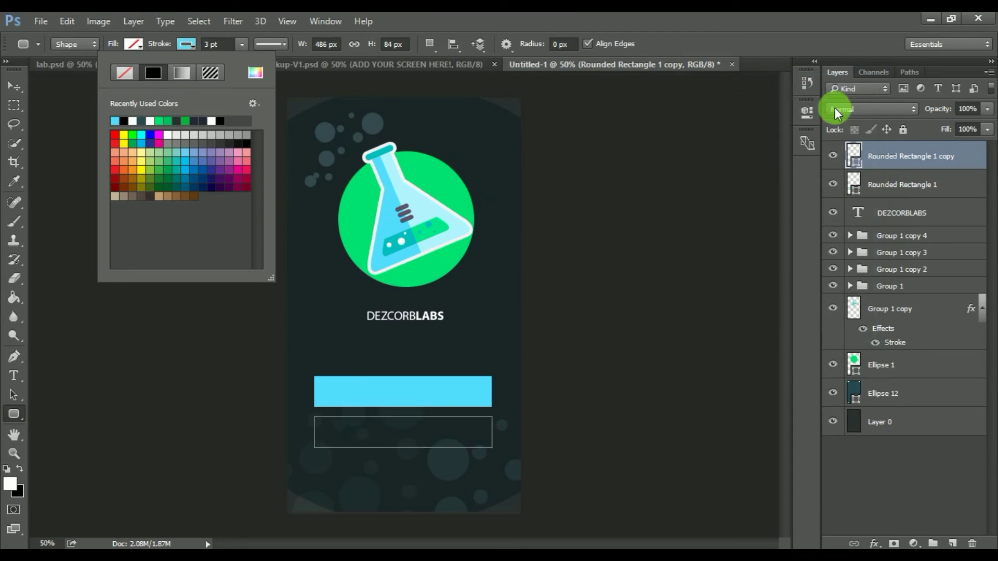
pyautogui.click(228, 47)
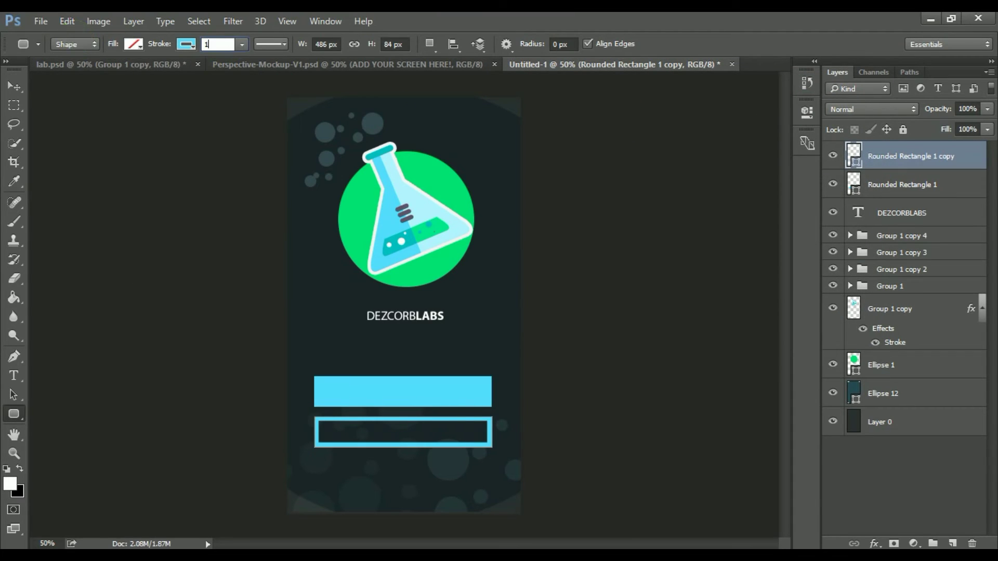
pyautogui.write('1')
pyautogui.press('Return')
# Step: Start a new text layer for the LOGIN label below the title
pyautogui.click(942, 485)
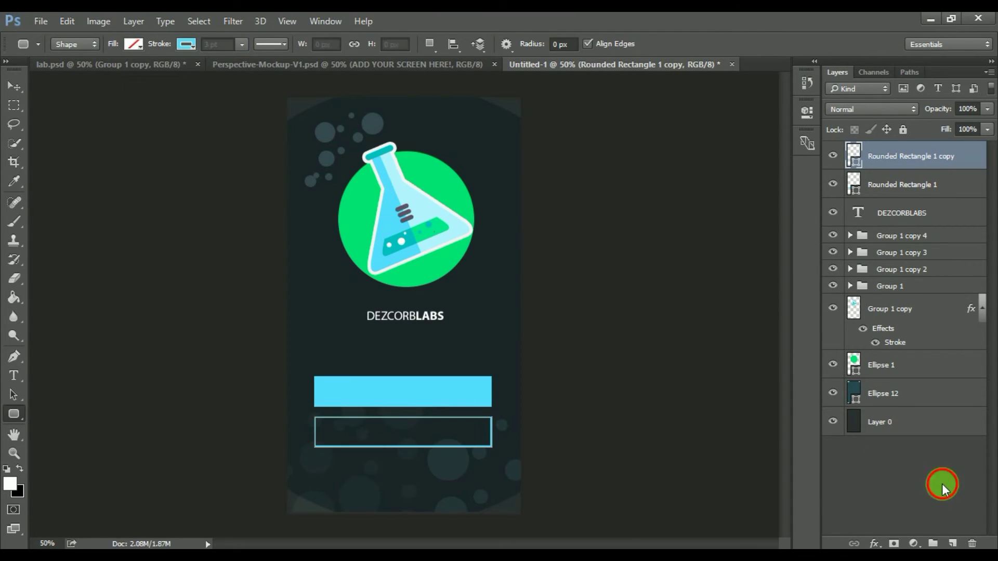
pyautogui.press('t')
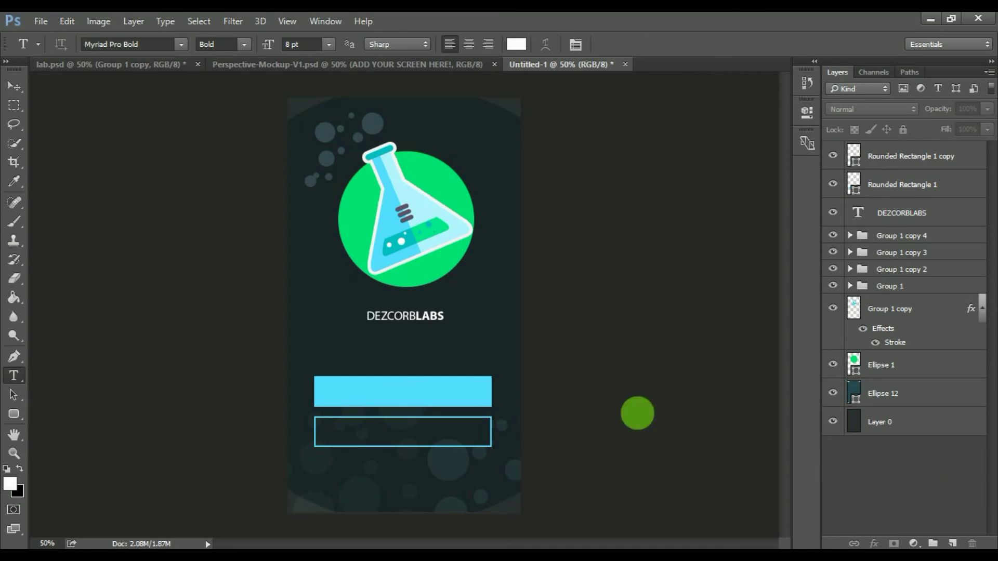
pyautogui.click(318, 354)
pyautogui.write('LOGIN')
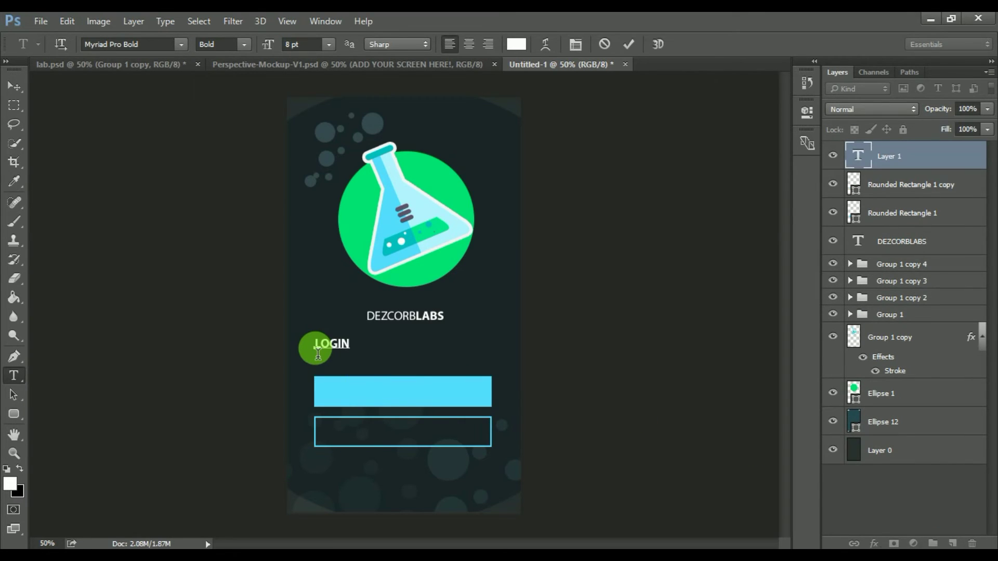
# Step: Commit LOGIN and colour it with the dark background colour #1a2527
pyautogui.click(518, 44)
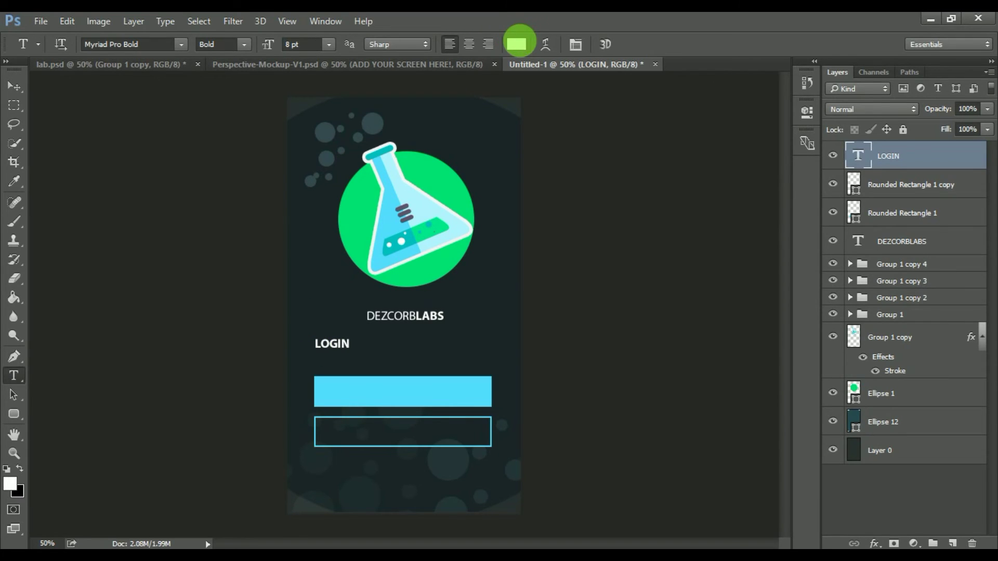
pyautogui.click(345, 256)
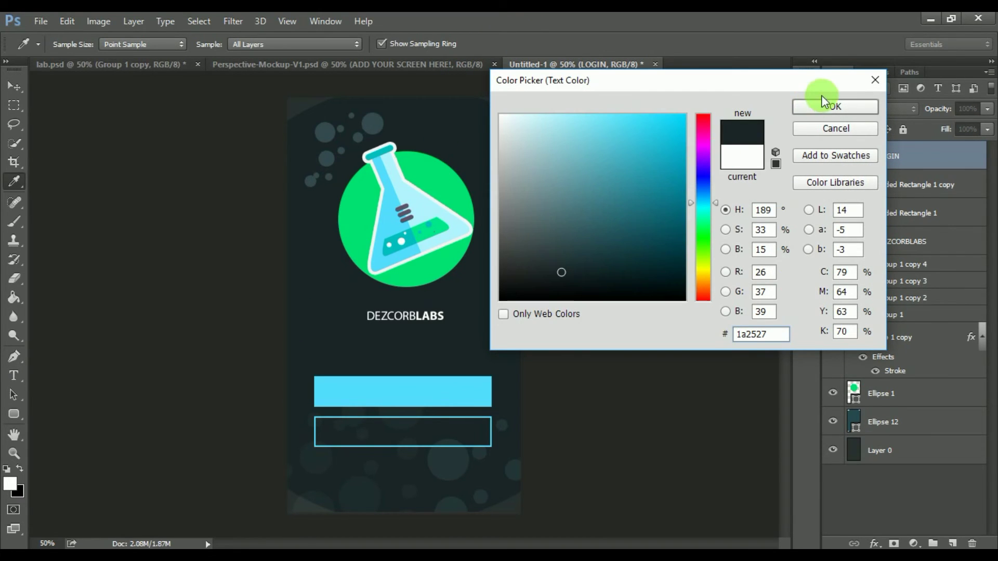
pyautogui.click(823, 101)
# Step: Centre the LOGIN text on the filled light blue button
pyautogui.click(14, 86)
pyautogui.moveTo(280, 204); pyautogui.dragTo(409, 285)
pyautogui.press('Up')
pyautogui.press('Up')
pyautogui.press('Up')
pyautogui.press('Down')
pyautogui.press('Down')
pyautogui.press('Down')
pyautogui.press('Left')
pyautogui.press('Left')
pyautogui.press('Left')
pyautogui.press('Left')
pyautogui.press('Left')
pyautogui.press('Left')
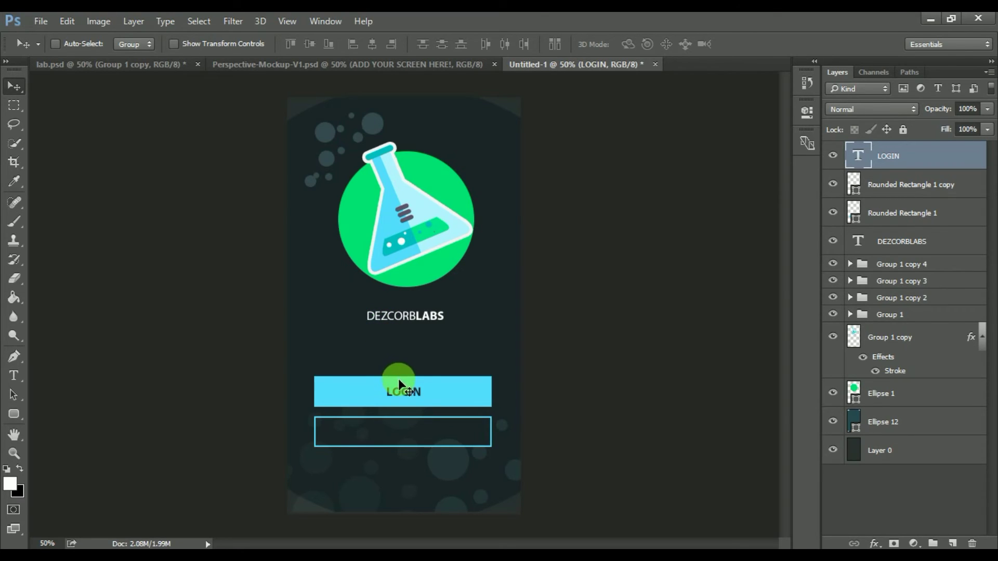
pyautogui.rightClick(905, 164)
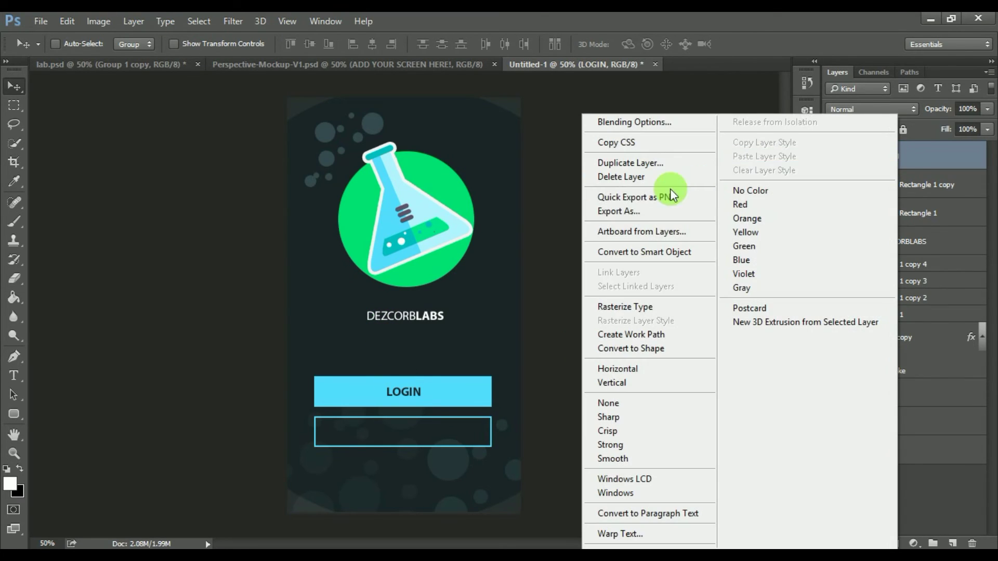
pyautogui.click(630, 161)
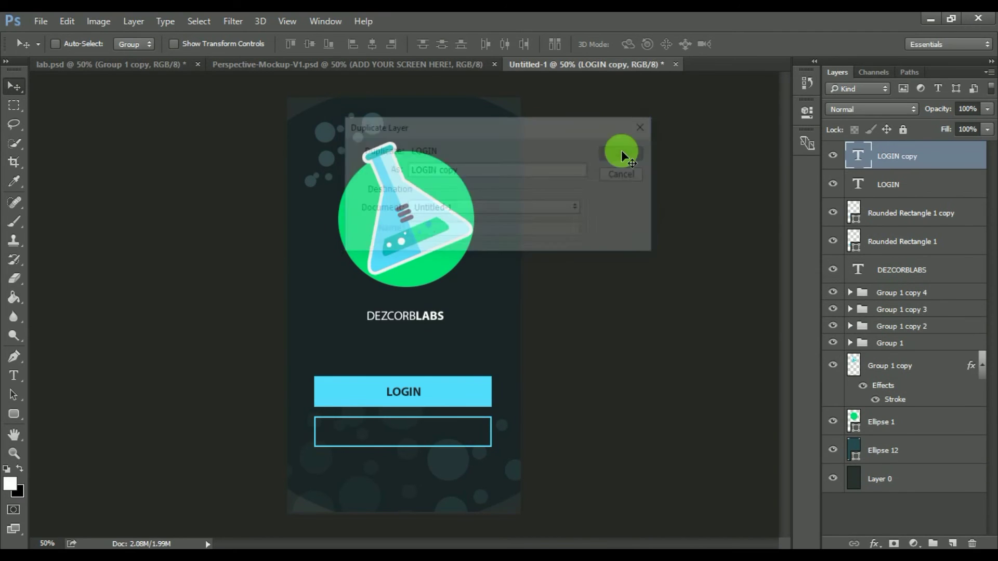
pyautogui.moveTo(369, 372); pyautogui.dragTo(367, 409)
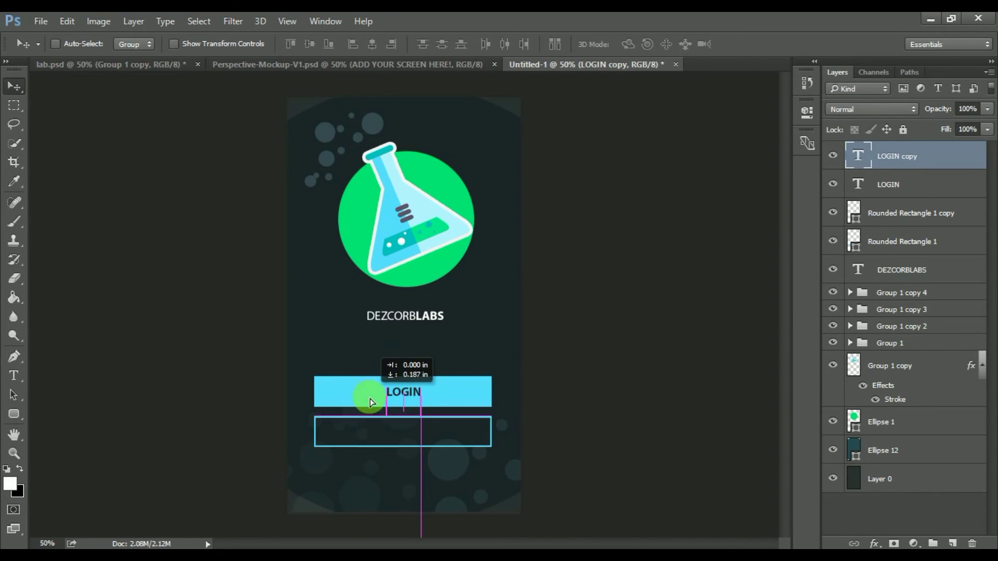
pyautogui.press('t')
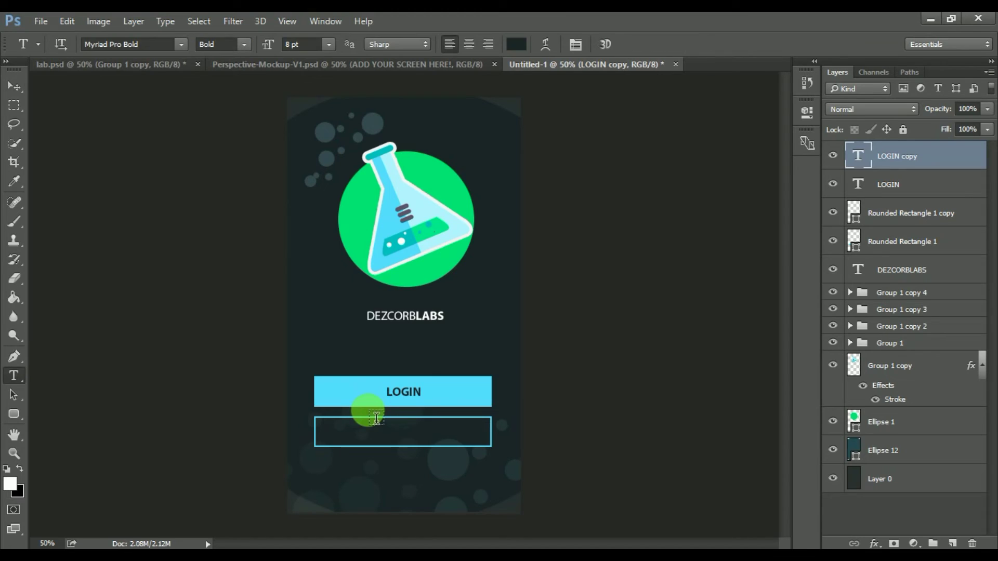
pyautogui.doubleClick(403, 434)
pyautogui.press('BackSpace')
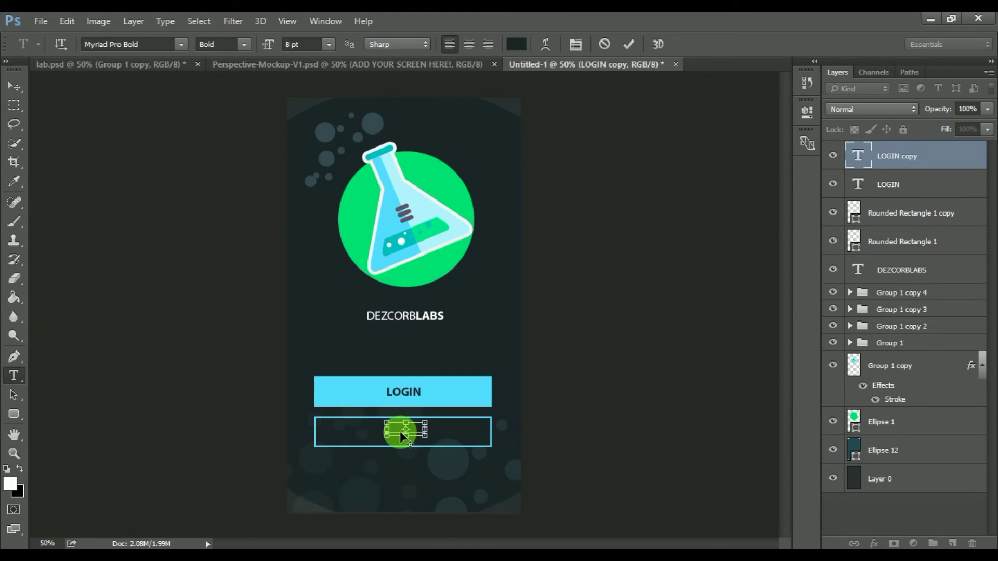
pyautogui.write('SIGNIN')
pyautogui.click(516, 44)
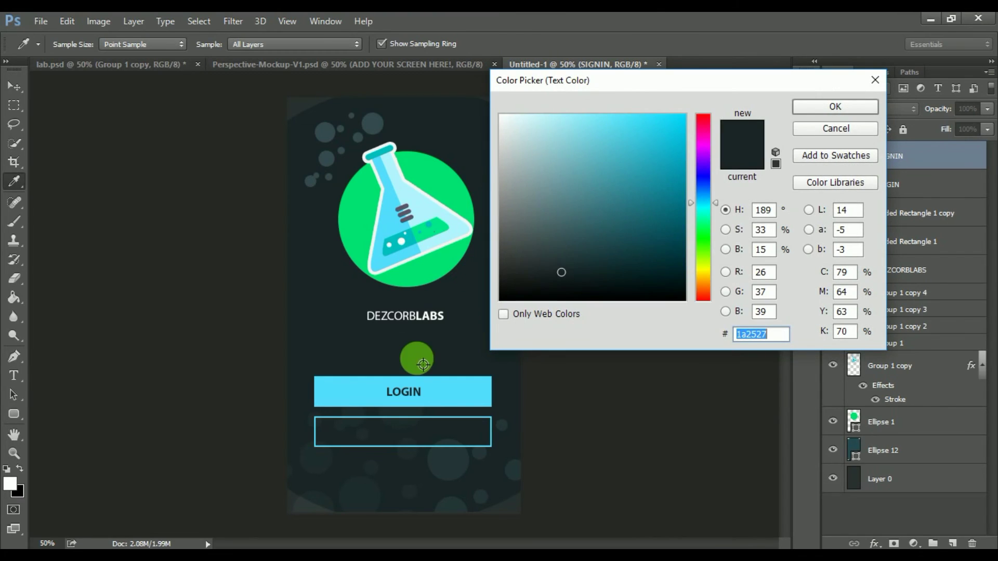
pyautogui.click(366, 392)
pyautogui.click(819, 107)
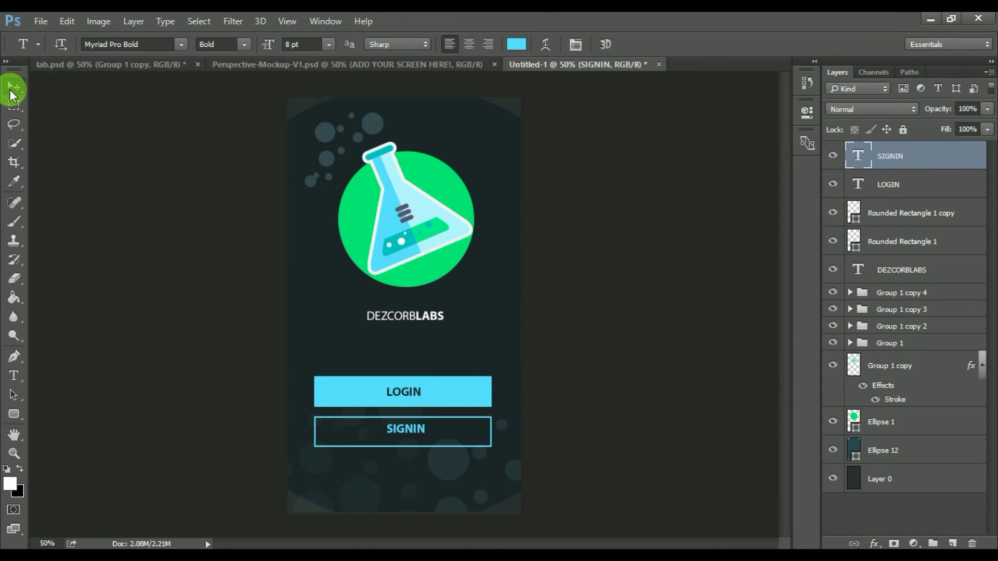
pyautogui.click(13, 87)
pyautogui.press('Left')
pyautogui.press('Left')
pyautogui.press('Left')
pyautogui.press('Down')
pyautogui.press('Down')
pyautogui.press('Down')
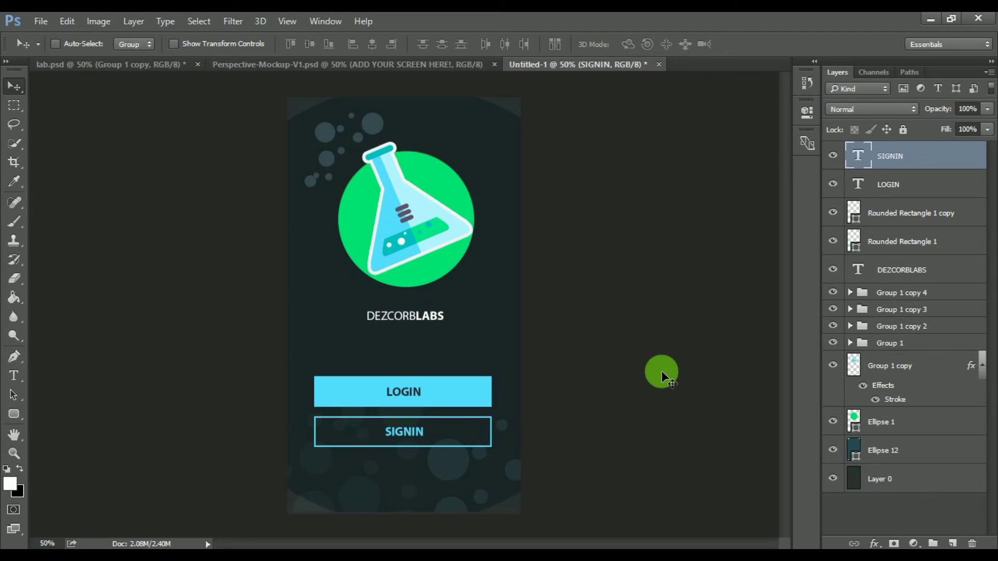
pyautogui.click(930, 481)
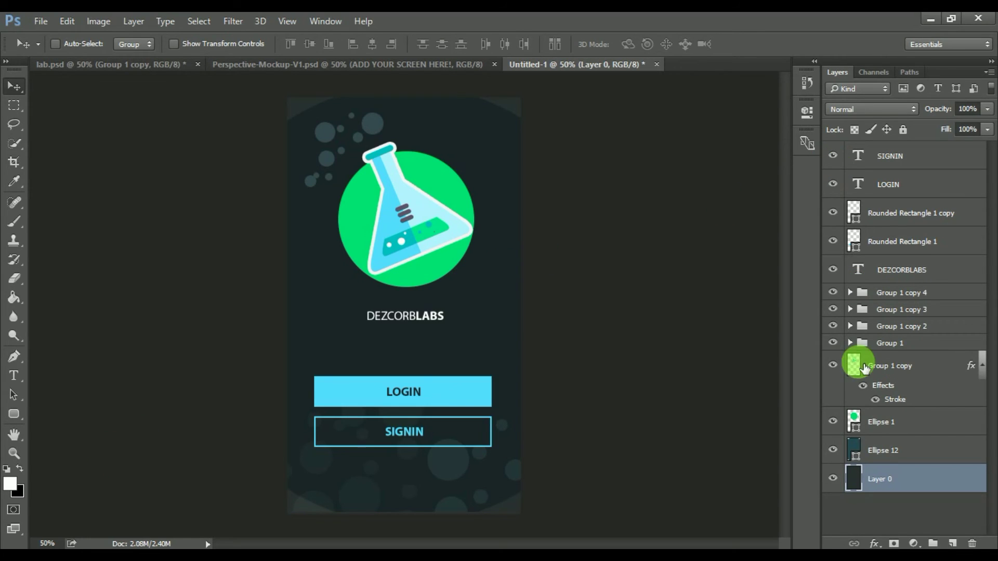
# Step: Add a near-black 10 px stroke to Ellipse 1 through its Blending Options
pyautogui.rightClick(879, 418)
pyautogui.click(631, 115)
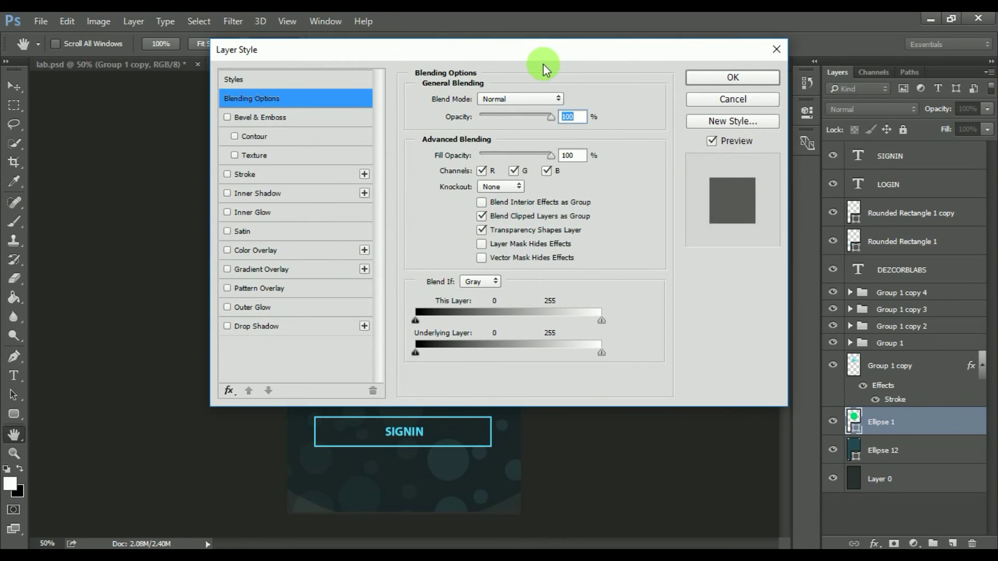
pyautogui.moveTo(539, 55); pyautogui.dragTo(860, 77)
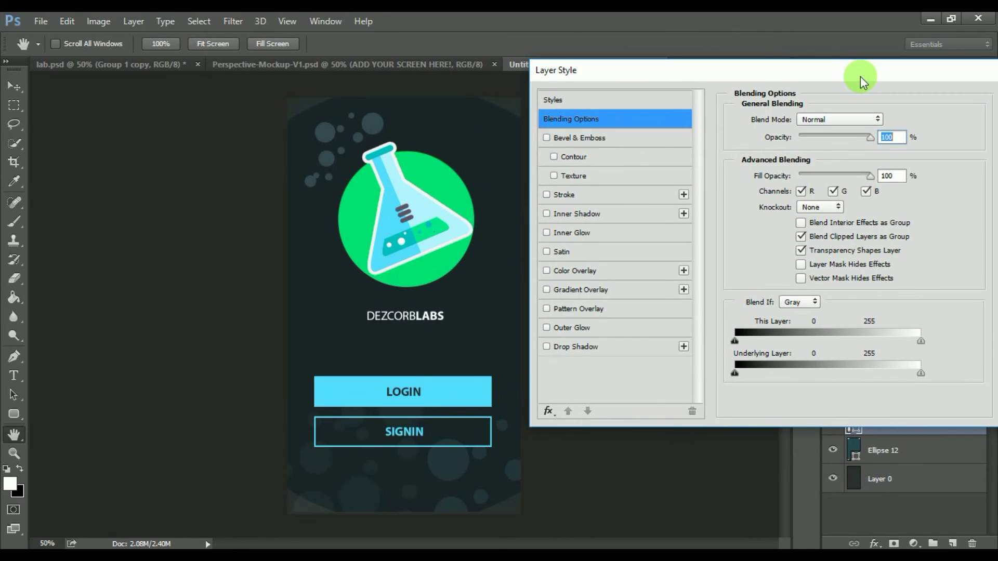
pyautogui.click(564, 195)
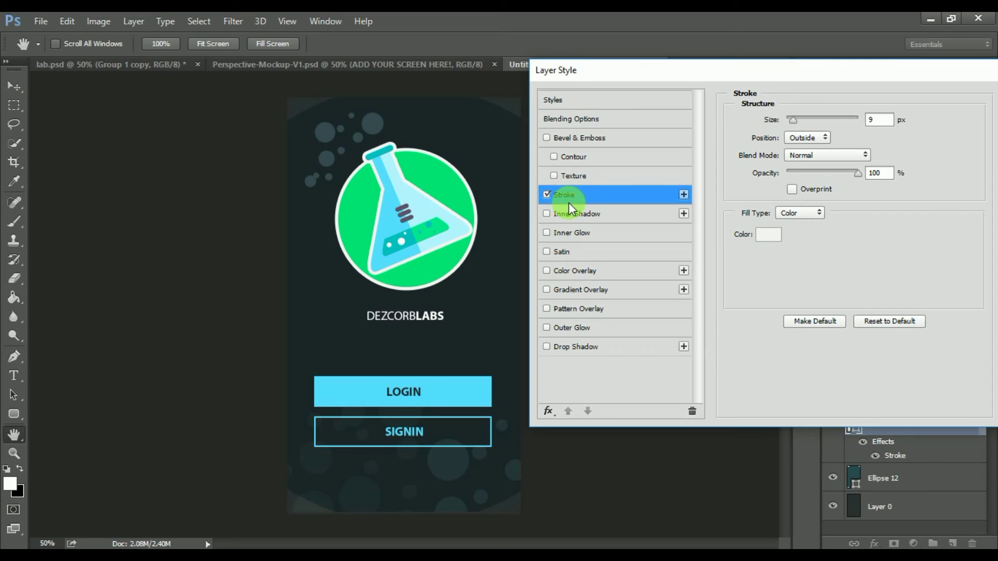
pyautogui.click(768, 234)
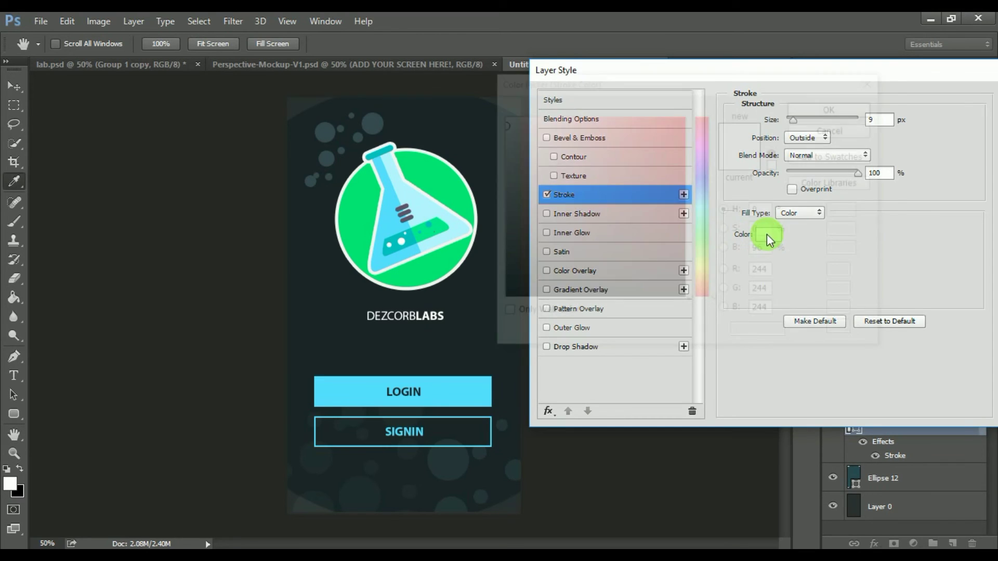
pyautogui.click(473, 291)
pyautogui.moveTo(568, 284)
pyautogui.mouseDown()
pyautogui.moveTo(575, 296)
pyautogui.moveTo(524, 285)
pyautogui.mouseUp()
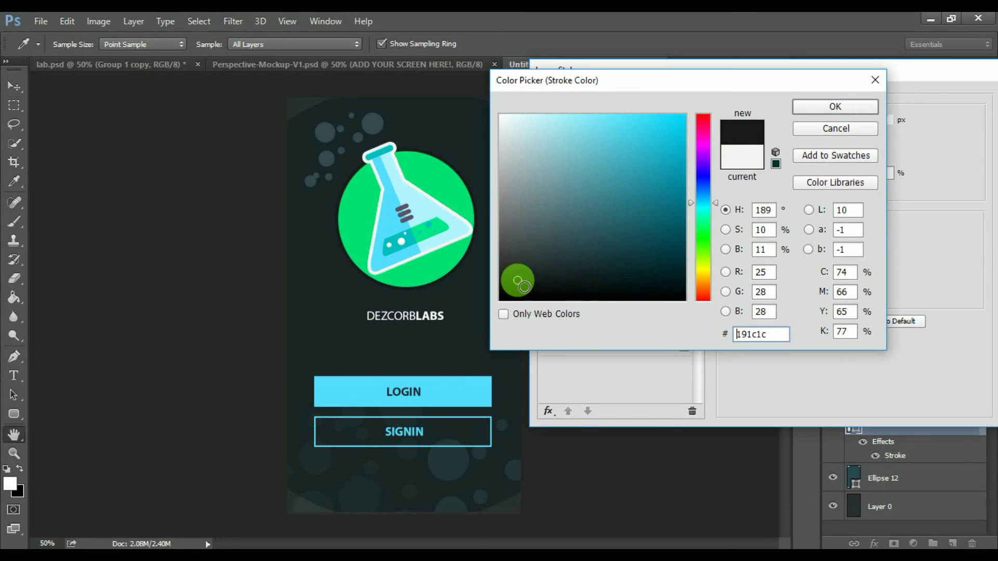
pyautogui.click(835, 106)
pyautogui.press('Up')
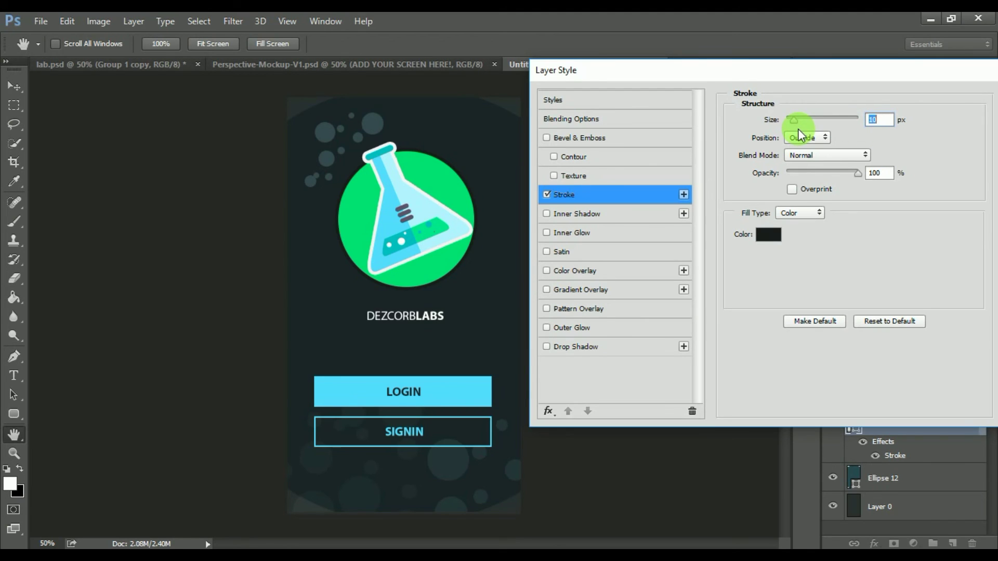
pyautogui.press('Return')
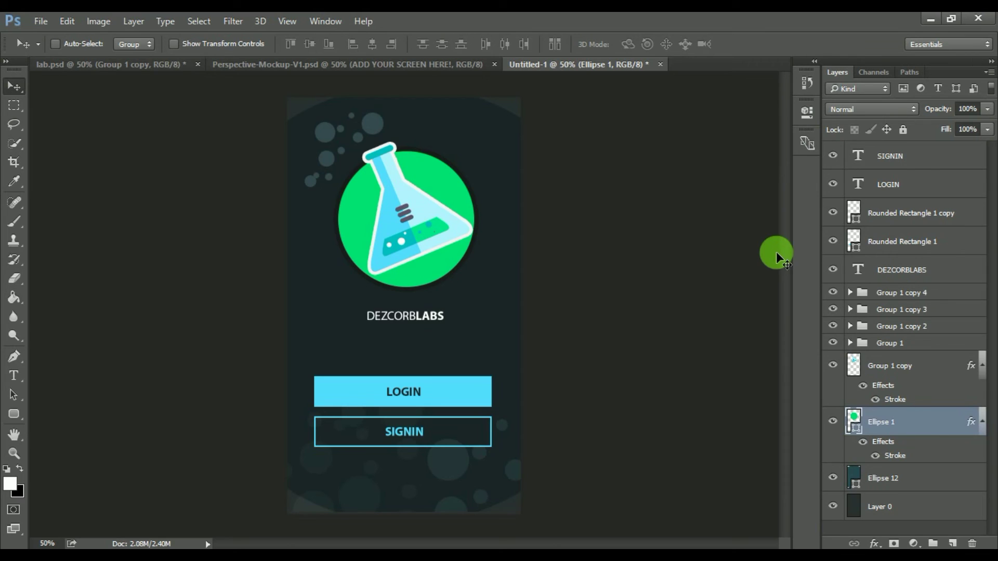
pyautogui.click(916, 152)
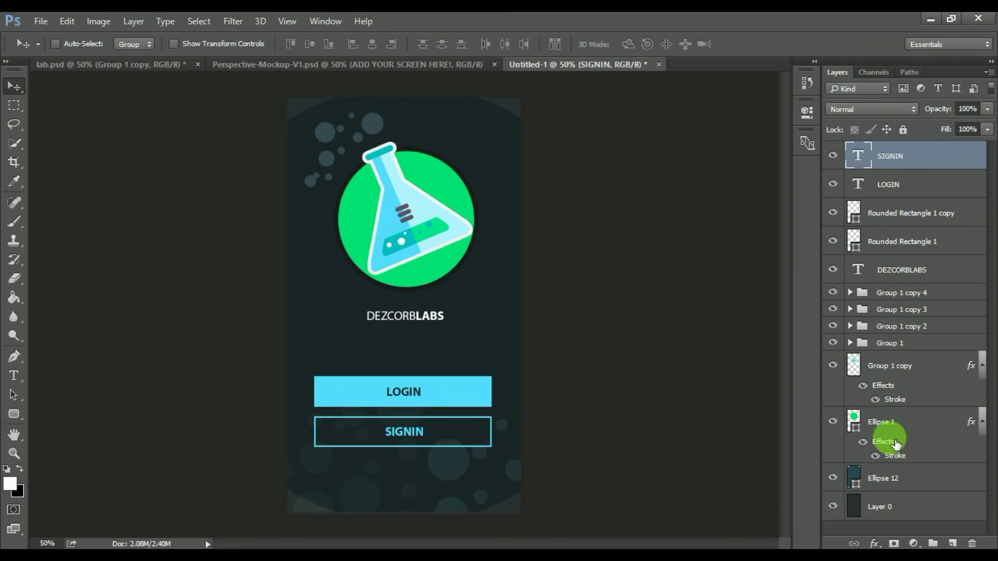
pyautogui.keyDown('shift'); pyautogui.click(896, 480); pyautogui.keyUp('shift')
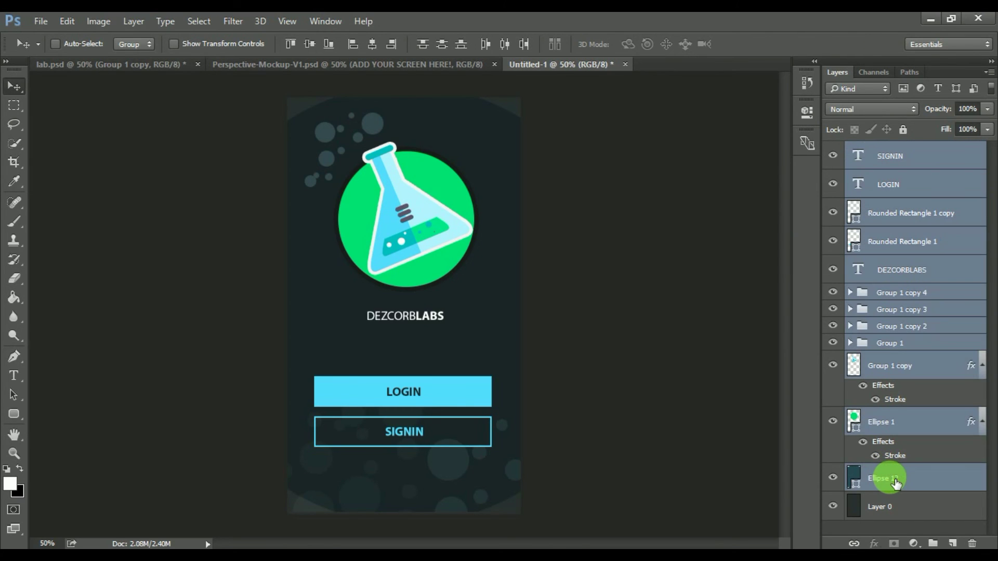
# Step: Merge the layers from SIGNIN down to Layer 0, then show Perspective-Mockup-V1.psd
pyautogui.keyDown('shift'); pyautogui.click(880, 507); pyautogui.keyUp('shift')
pyautogui.rightClick(880, 507)
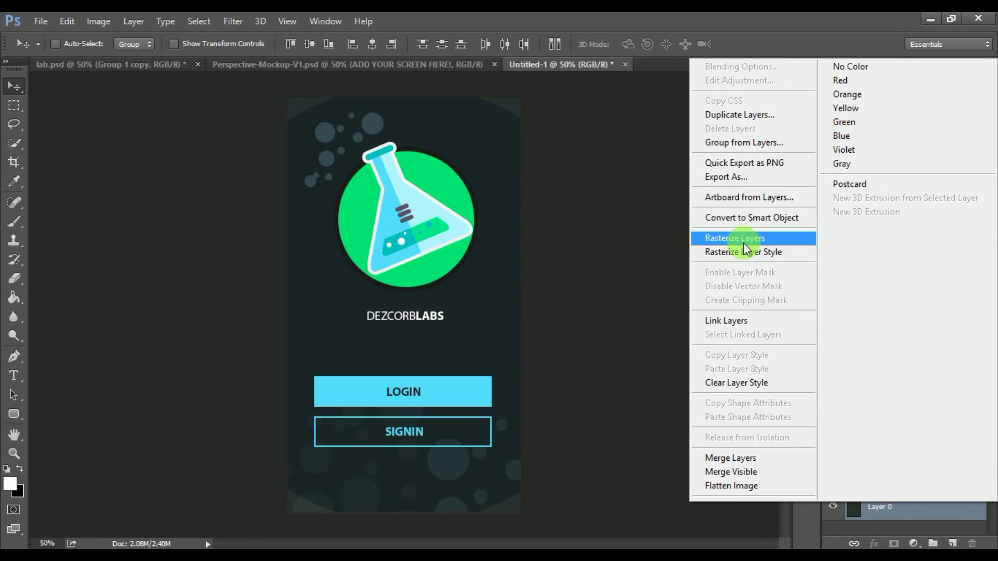
pyautogui.click(745, 460)
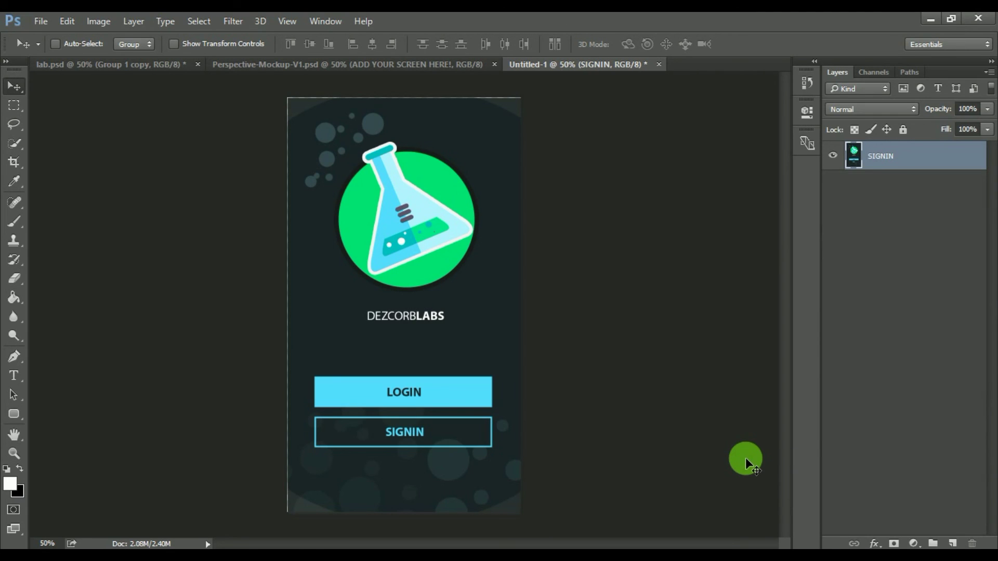
pyautogui.click(378, 74)
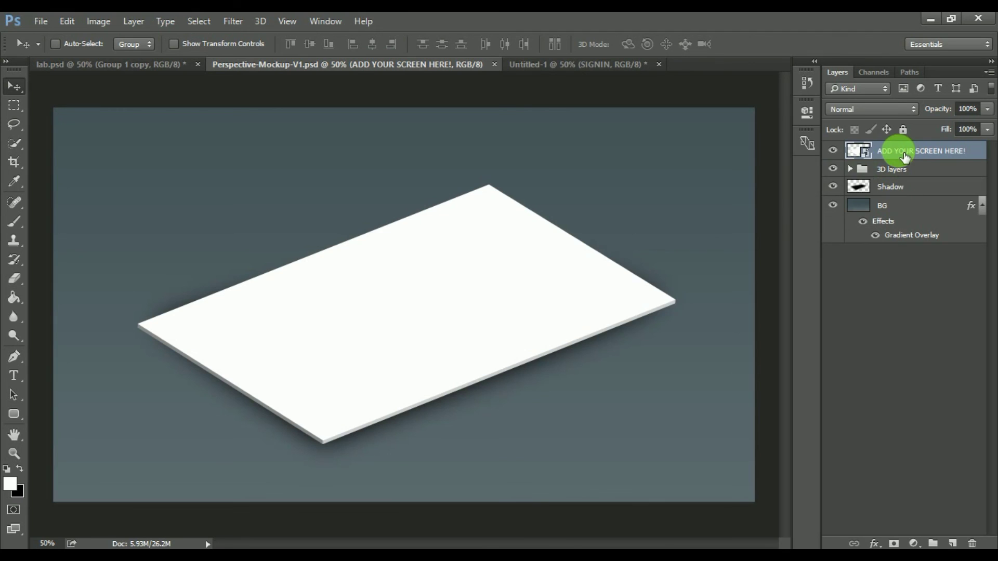
# Step: Open the screen smart object's contents and drag the merged design into it
pyautogui.rightClick(905, 156)
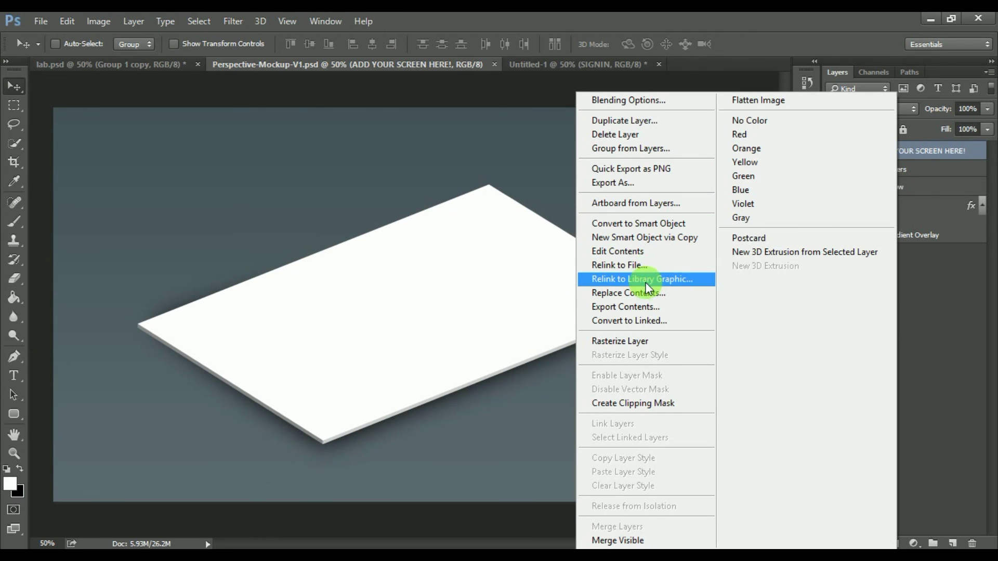
pyautogui.click(655, 251)
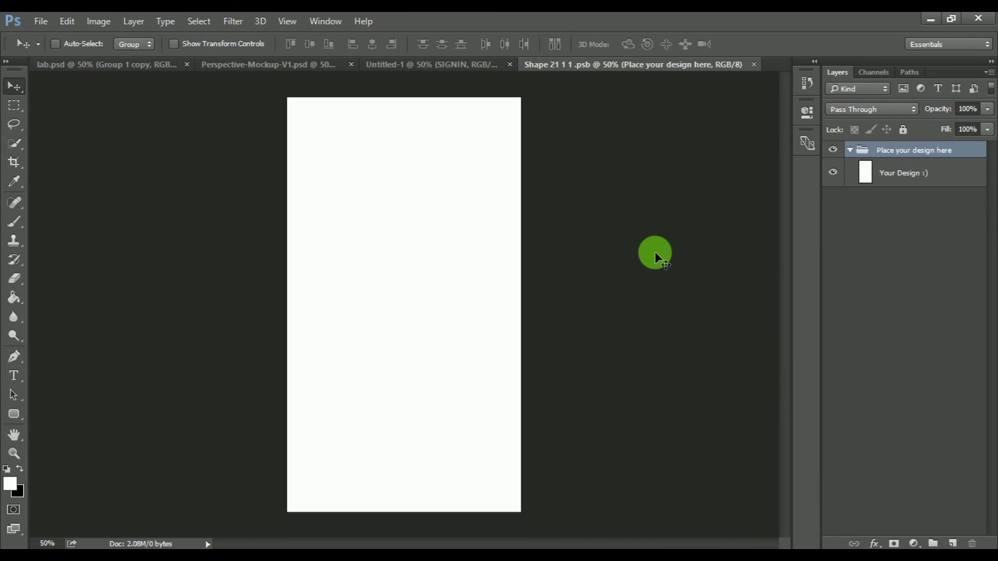
pyautogui.click(386, 64)
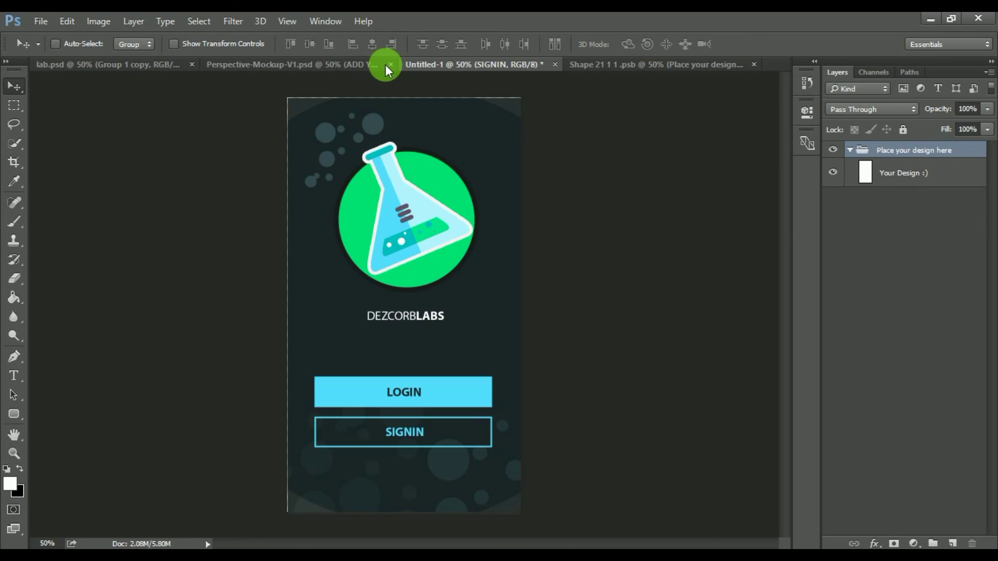
pyautogui.click(7, 89)
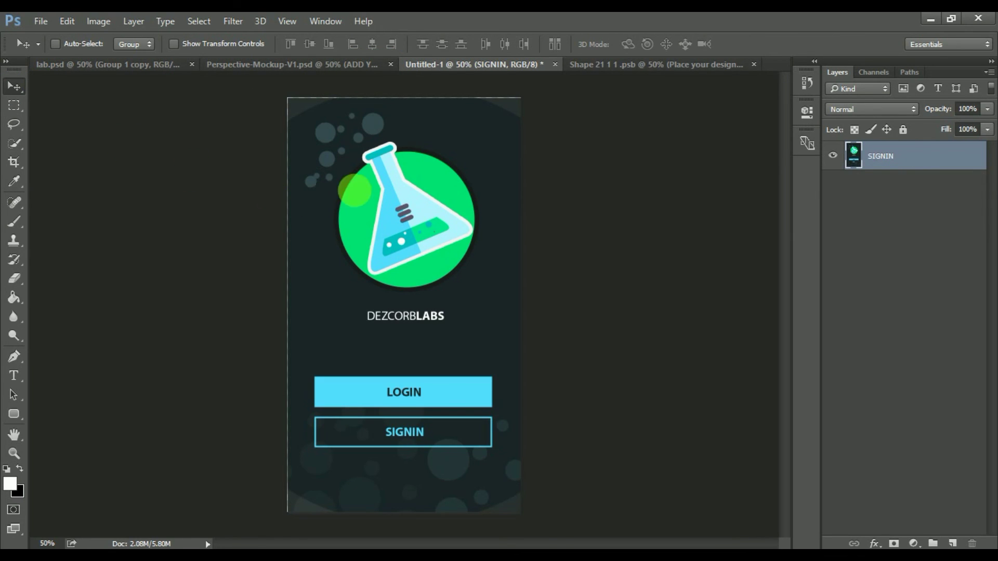
pyautogui.moveTo(329, 194); pyautogui.dragTo(460, 154)
pyautogui.hotkey('ctrl', 'z')
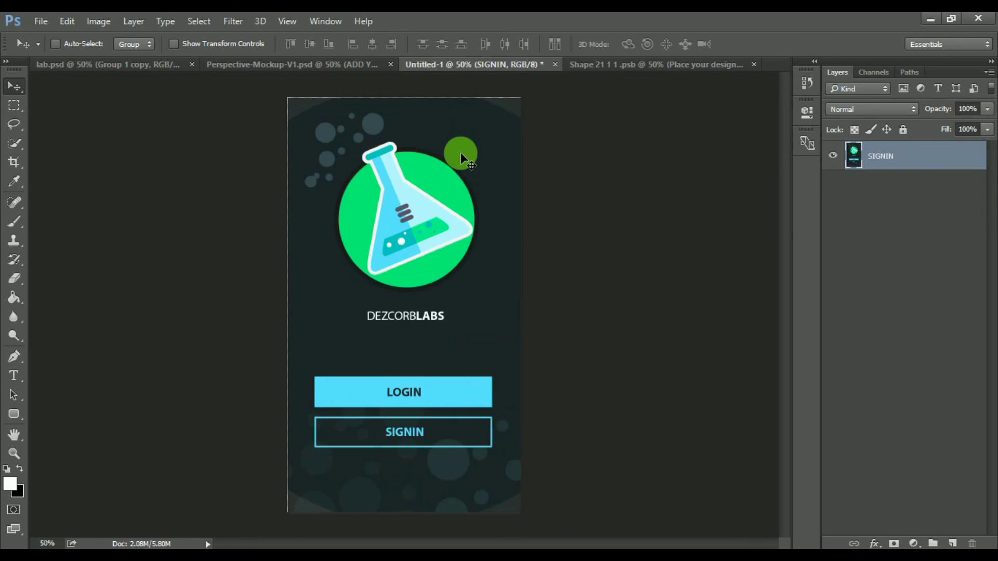
pyautogui.moveTo(337, 331)
pyautogui.mouseDown()
pyautogui.moveTo(562, 117)
pyautogui.moveTo(392, 260)
pyautogui.mouseUp()
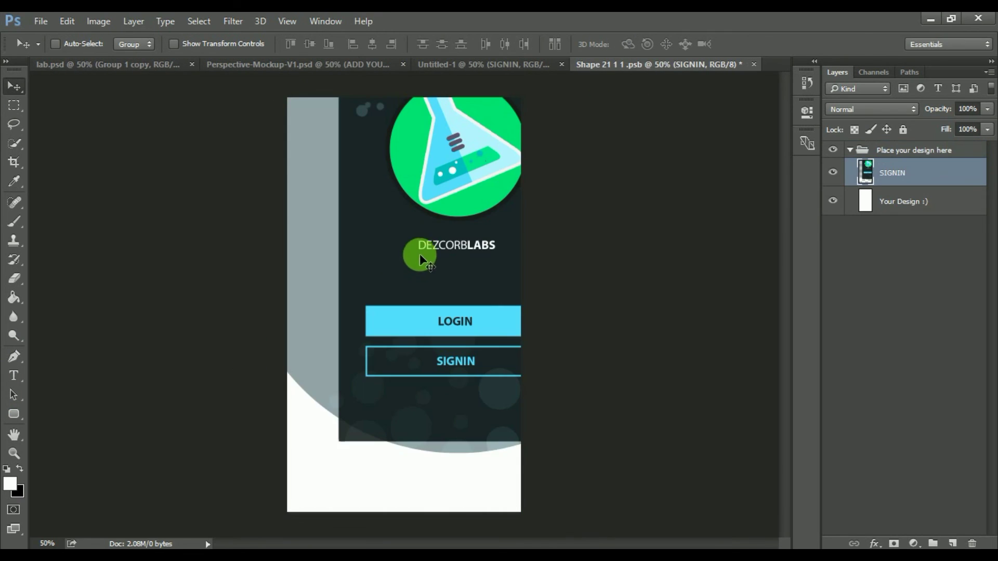
pyautogui.moveTo(392, 260); pyautogui.dragTo(376, 325)
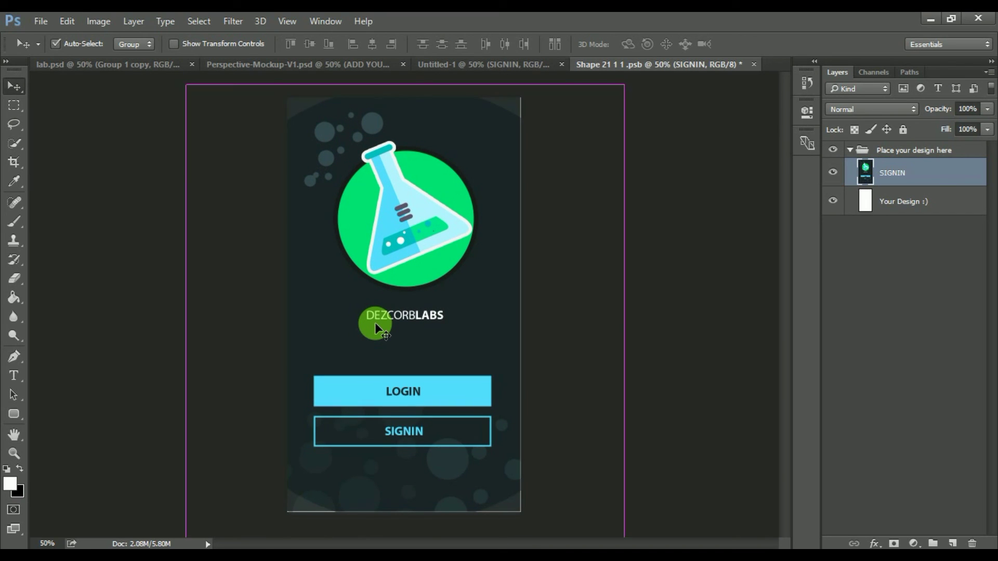
# Step: Scale the placed design up slightly so it covers the screen
pyautogui.hotkey('ctrl', 't')
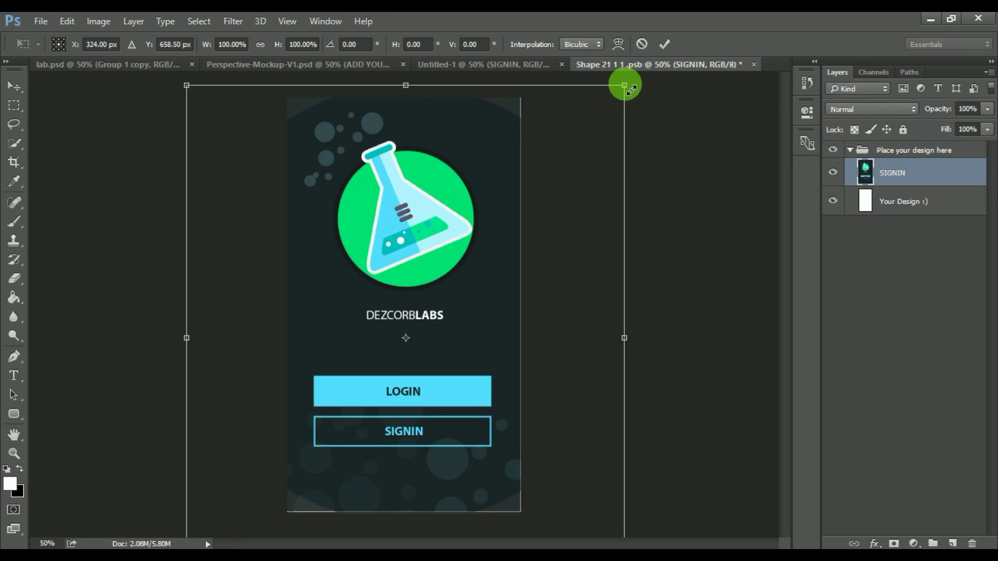
pyautogui.moveTo(624, 84); pyautogui.dragTo(628, 83)
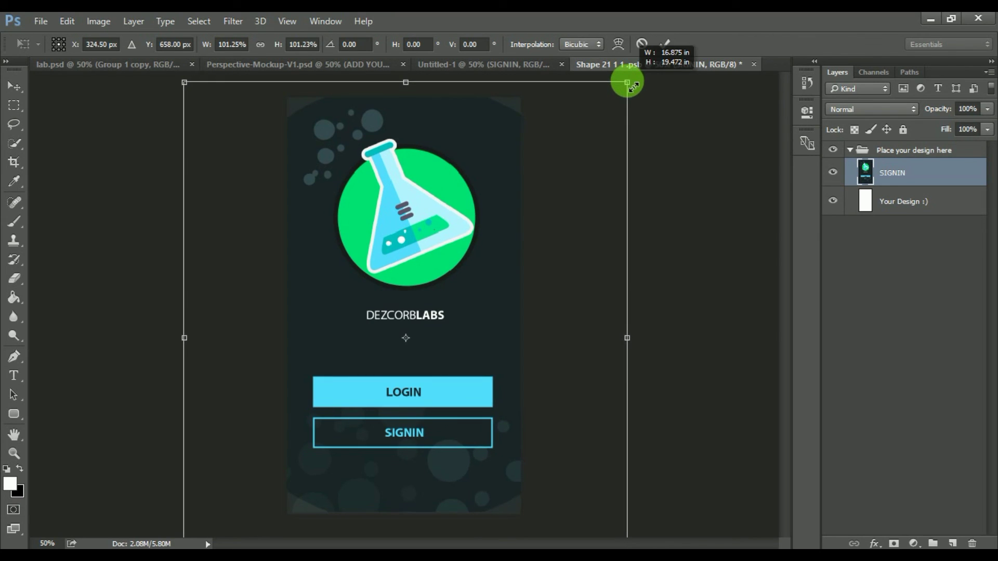
pyautogui.press('Return')
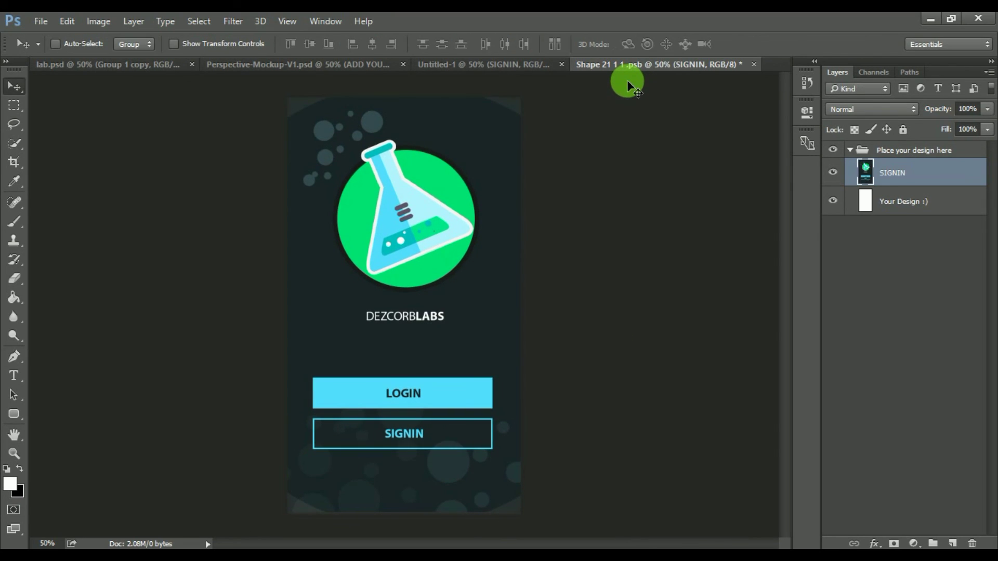
pyautogui.click(41, 21)
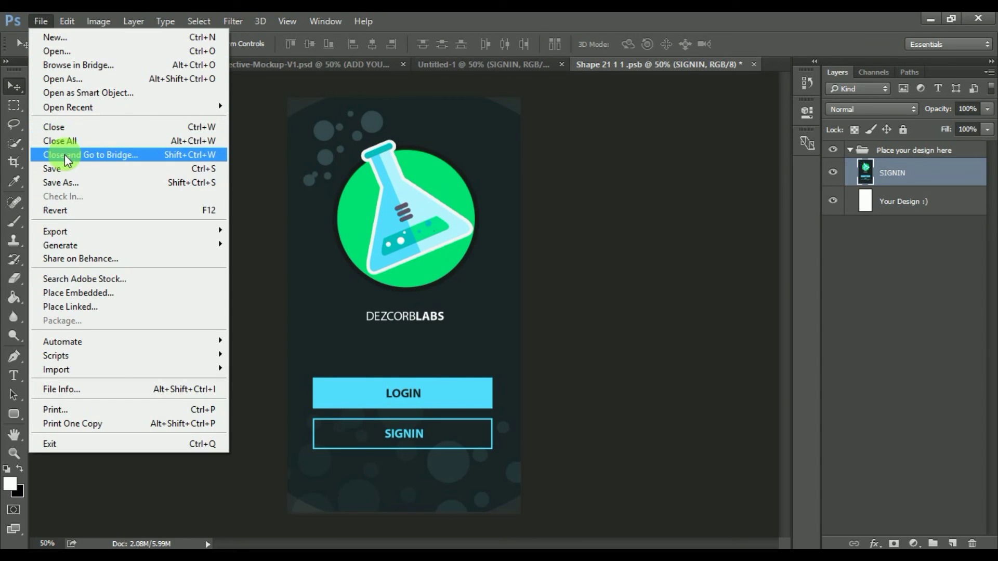
# Step: Save the .psb contents and zoom in on the updated Perspective-Mockup-V1.psd
pyautogui.click(64, 164)
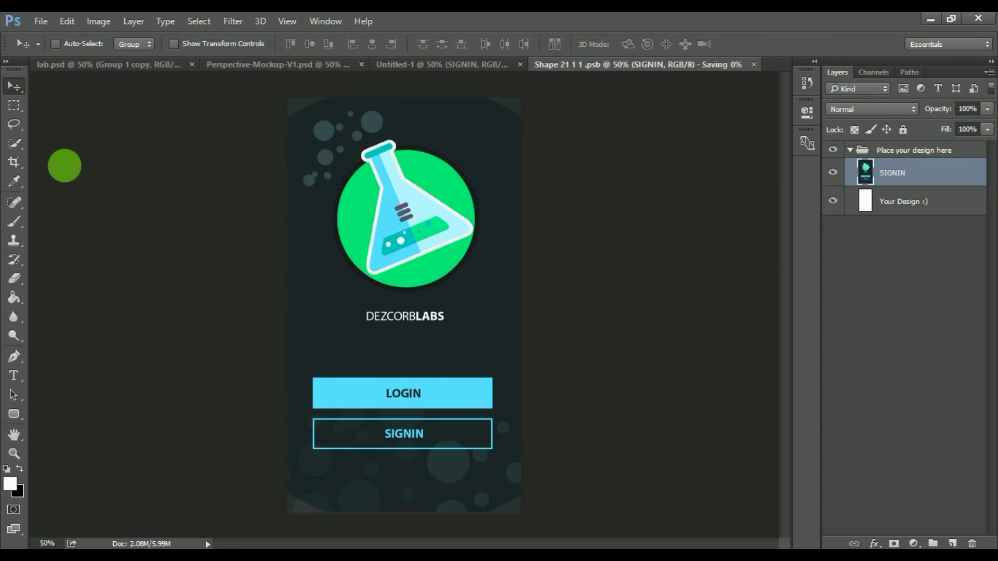
pyautogui.click(274, 65)
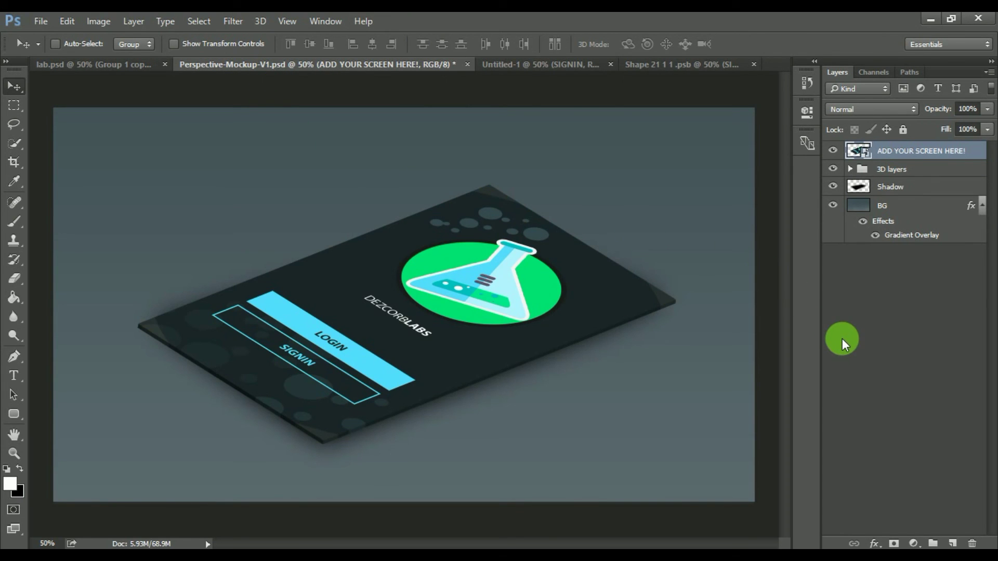
pyautogui.hotkey('ctrl', '+')
pyautogui.hotkey('ctrl', '+')
pyautogui.hotkey('ctrl', '+')
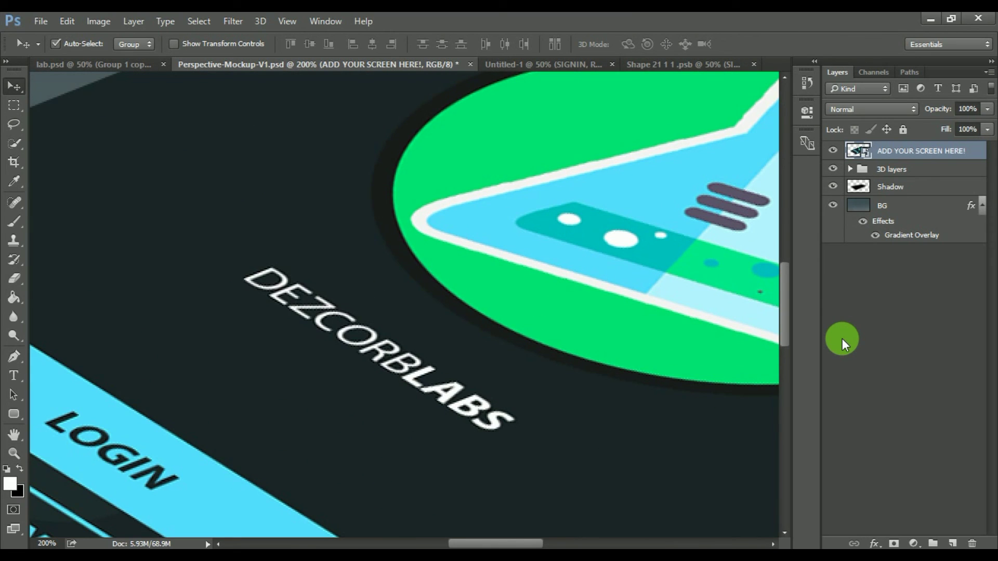